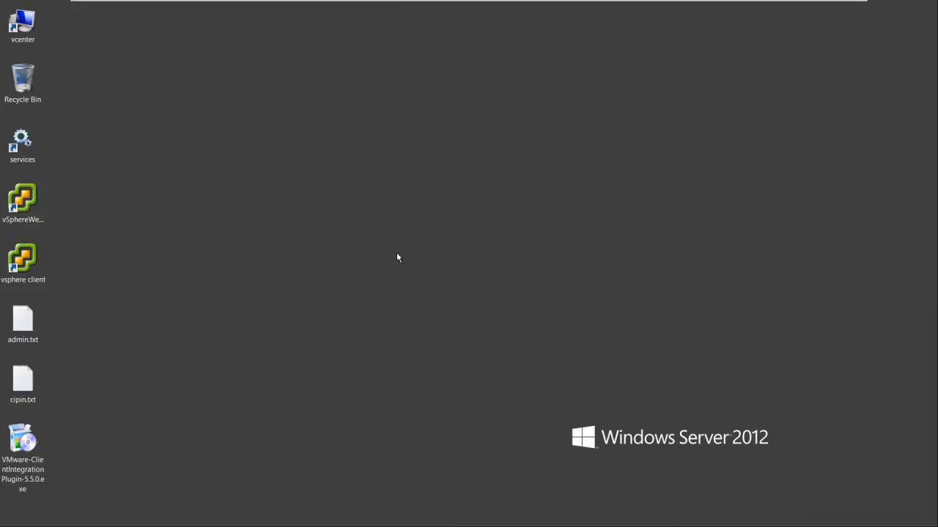
# - Launch the vSphere Web Client login page in Firefox from its desktop shortcut
pyautogui.click(22, 194)
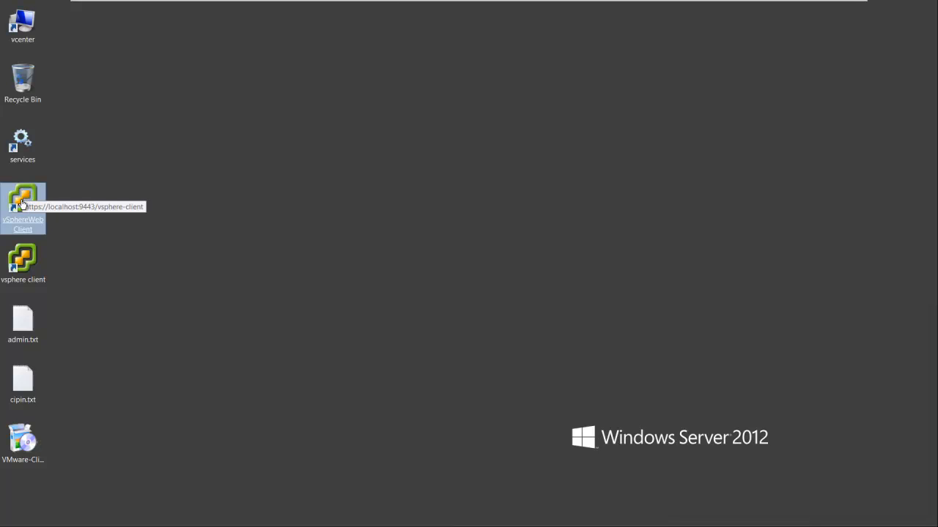
pyautogui.rightClick(43, 201)
pyautogui.click(54, 209)
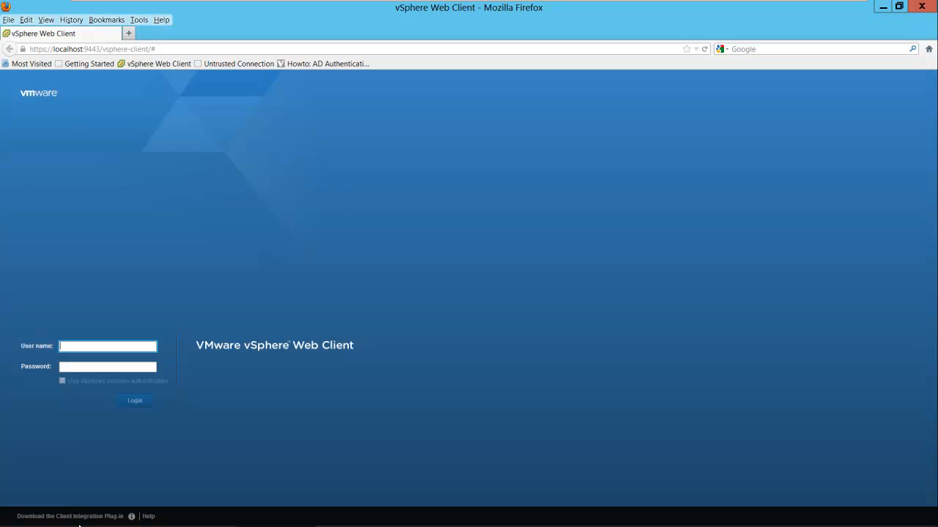
# - Download and save the Client Integration Plug-in 5.5.0 installer, then run it from the desktop
pyautogui.click(133, 517)
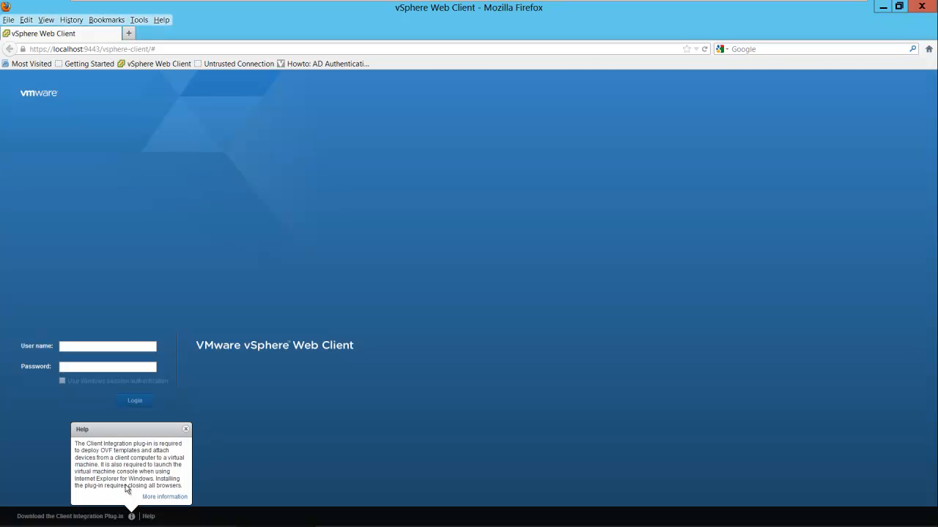
pyautogui.click(74, 517)
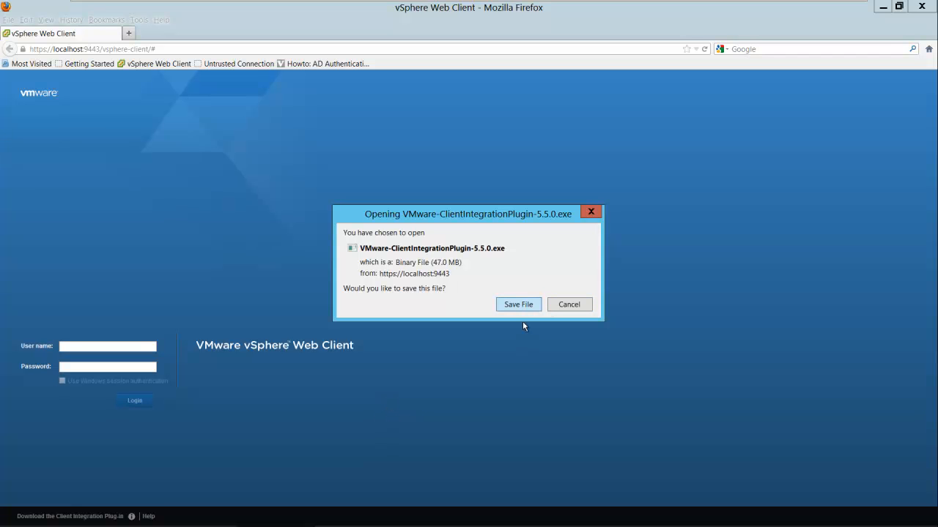
pyautogui.press('Return')
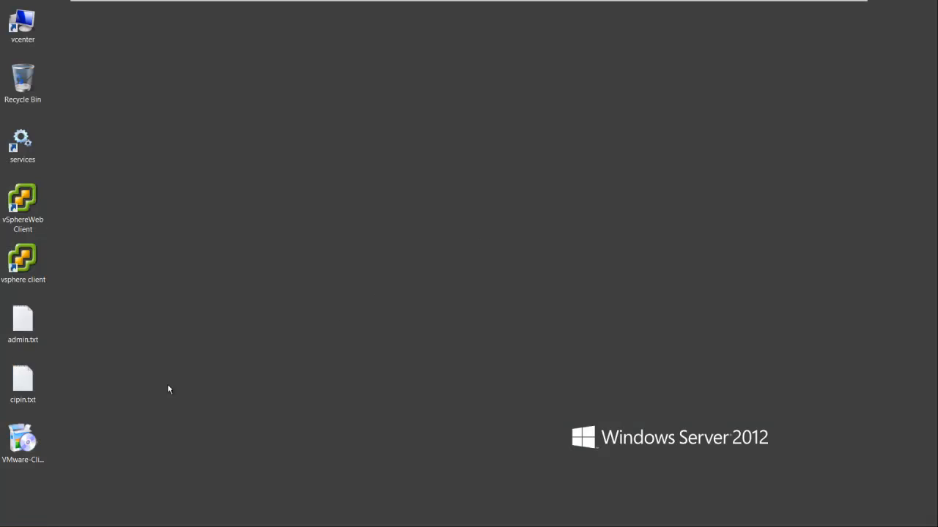
pyautogui.click(23, 441)
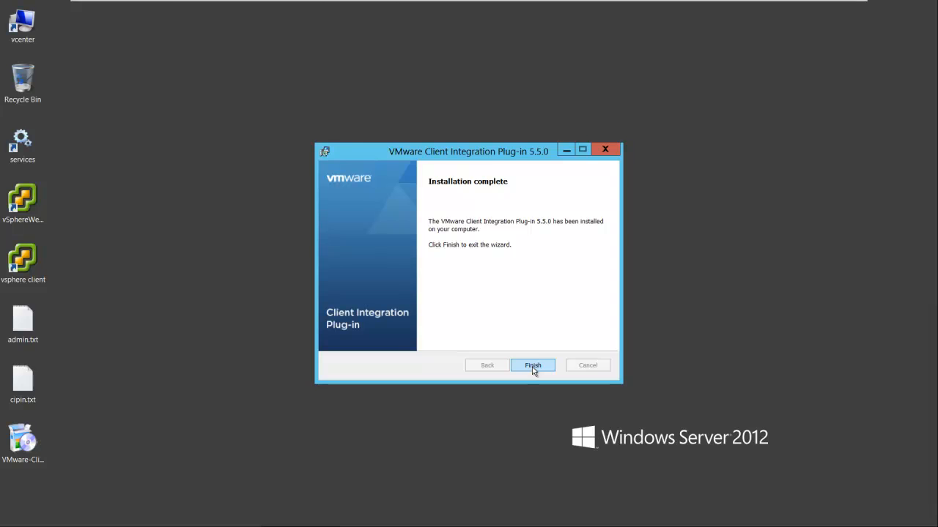
# - Close the finished plug-in installer and relaunch the vSphere Web Client login page
pyautogui.click(532, 365)
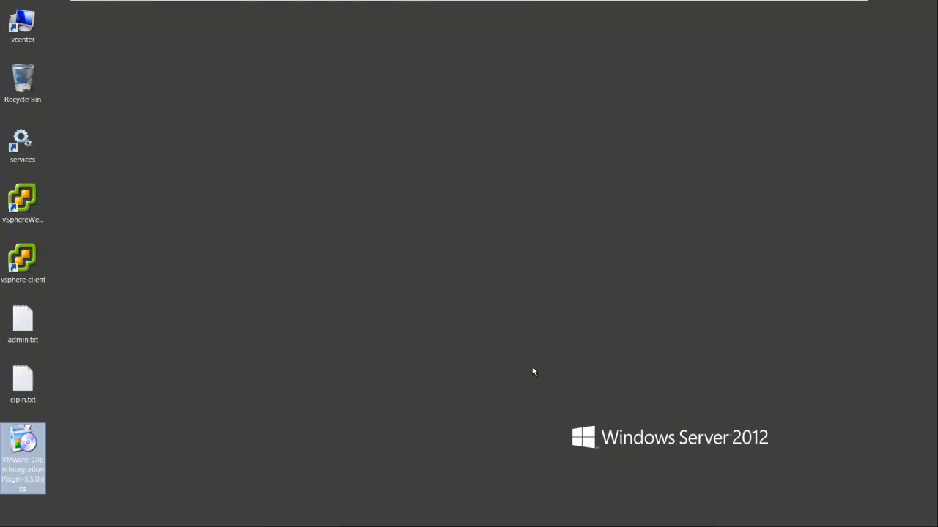
pyautogui.click(531, 371)
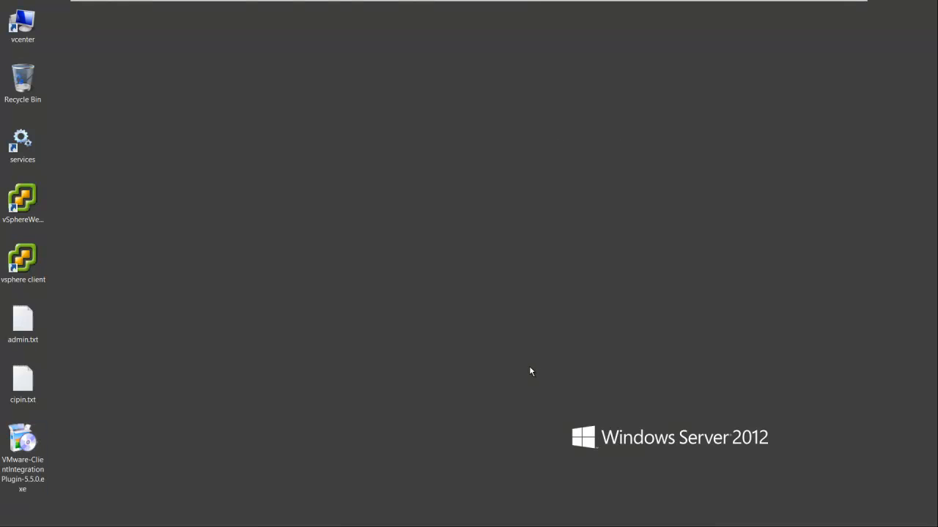
pyautogui.click(25, 207)
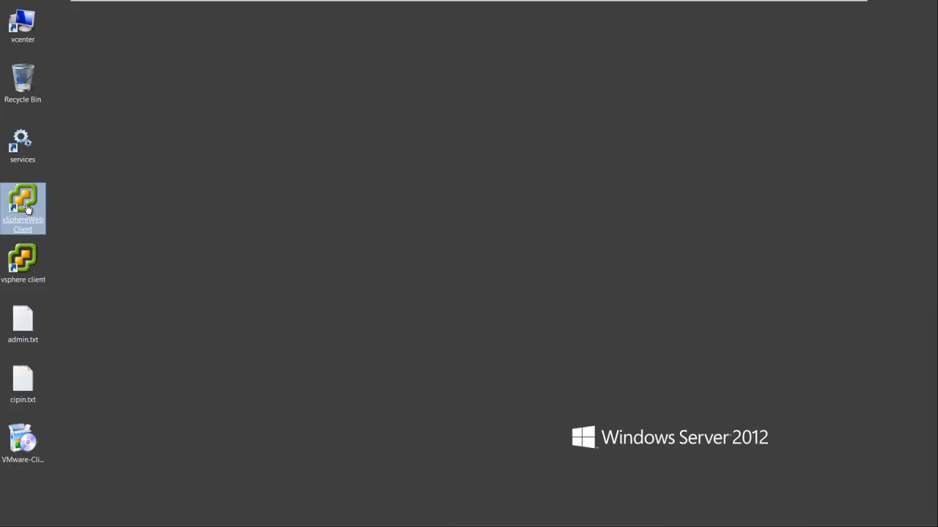
pyautogui.doubleClick(26, 208)
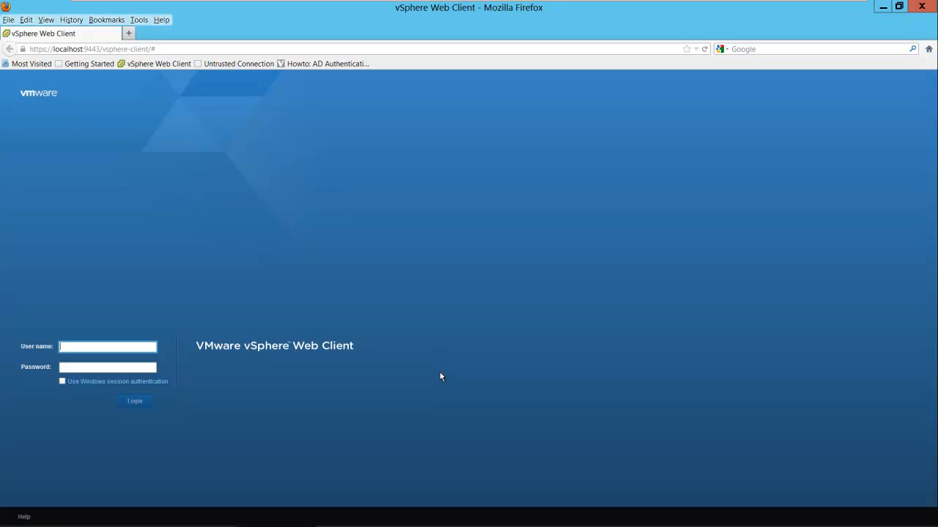
# - Log in with the vsphere.local administrator account name and its password
pyautogui.write('administrator@vsphere.local')
pyautogui.press('Tab')
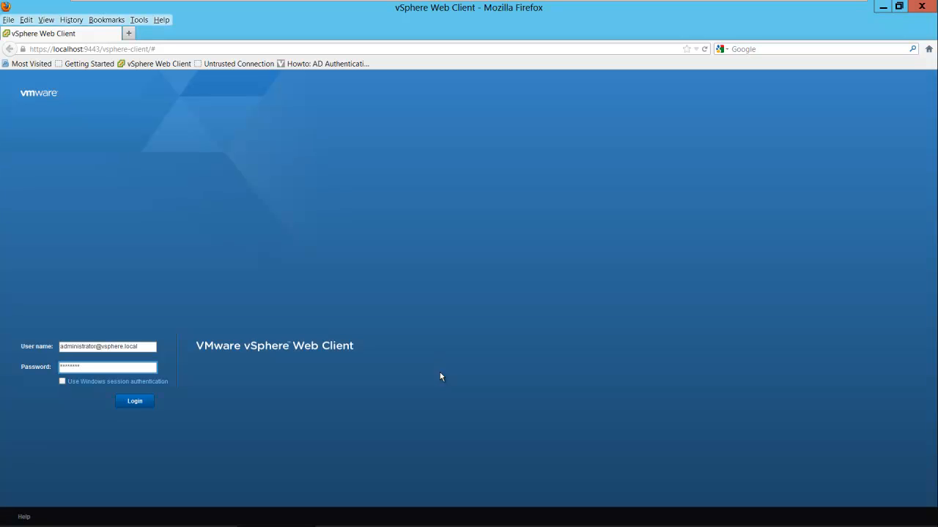
pyautogui.press('Return')
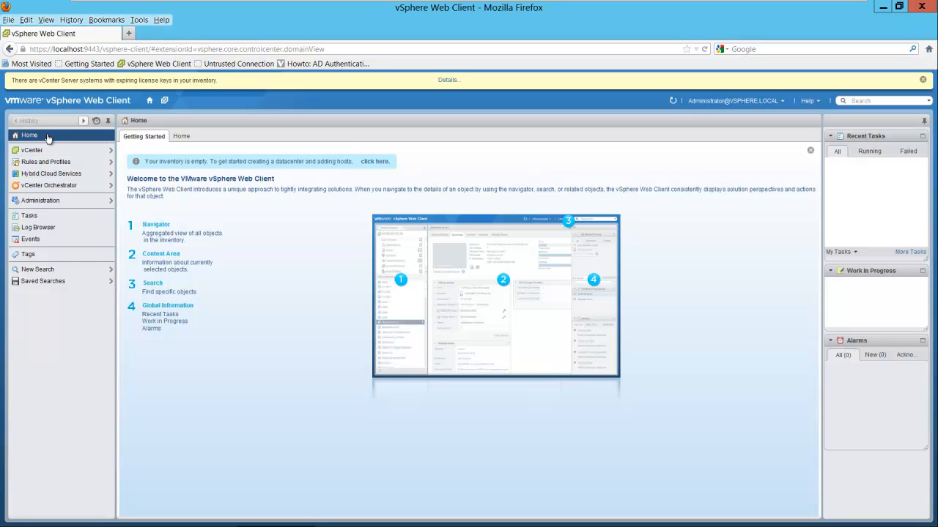
# - Show the Identity Sources list under Administration > Single Sign-On > Configuration
pyautogui.click(41, 202)
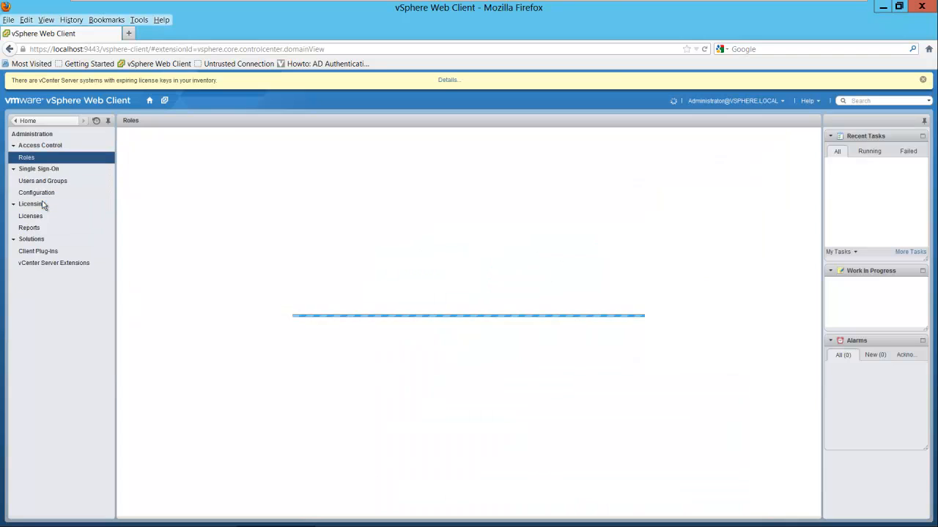
pyautogui.click(44, 194)
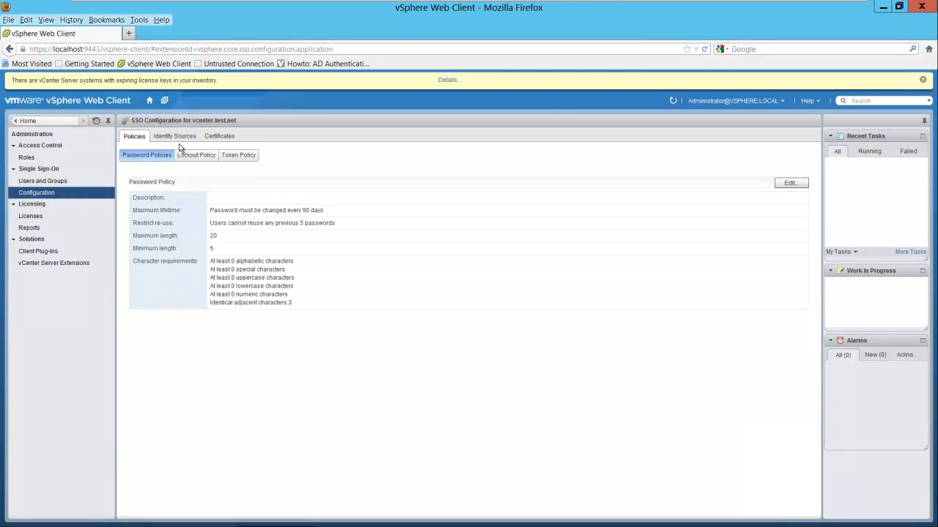
pyautogui.click(185, 139)
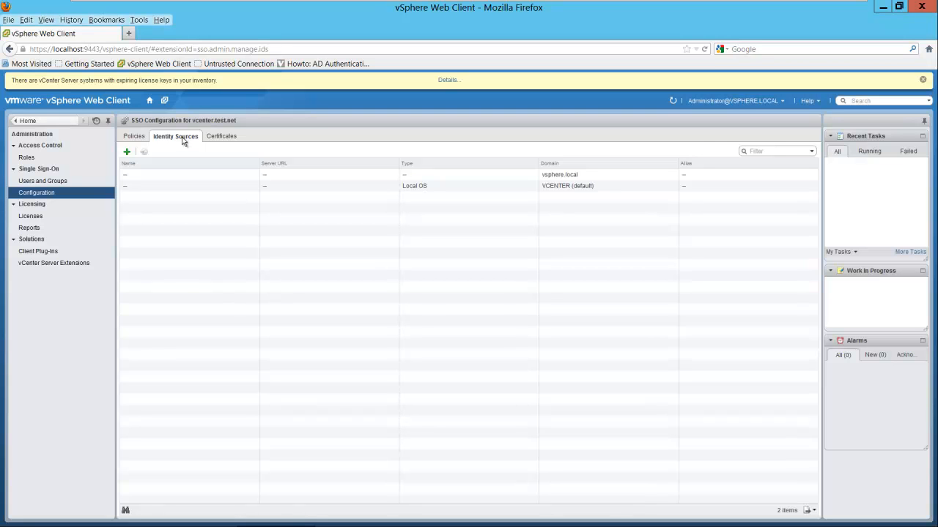
# - Add test.net (alias TEST) via Integrated Windows Authentication and select the new source
pyautogui.click(127, 153)
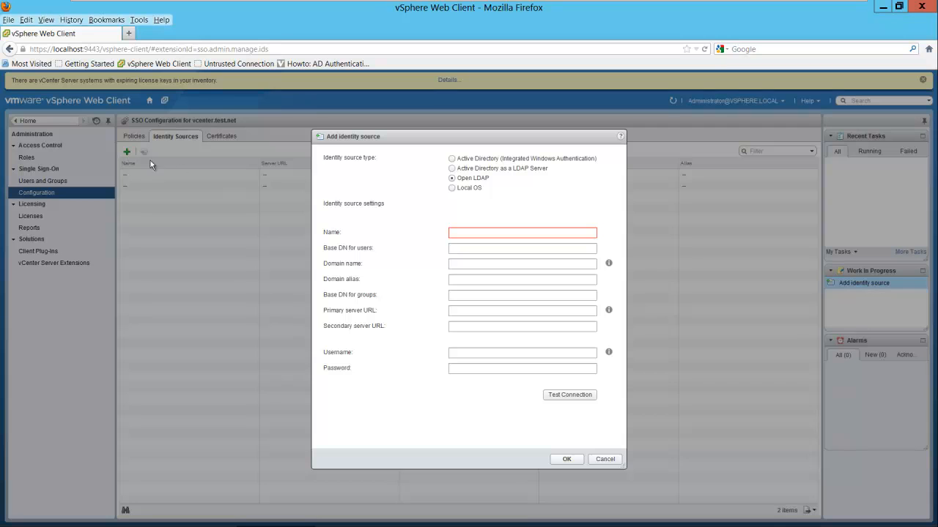
pyautogui.click(452, 158)
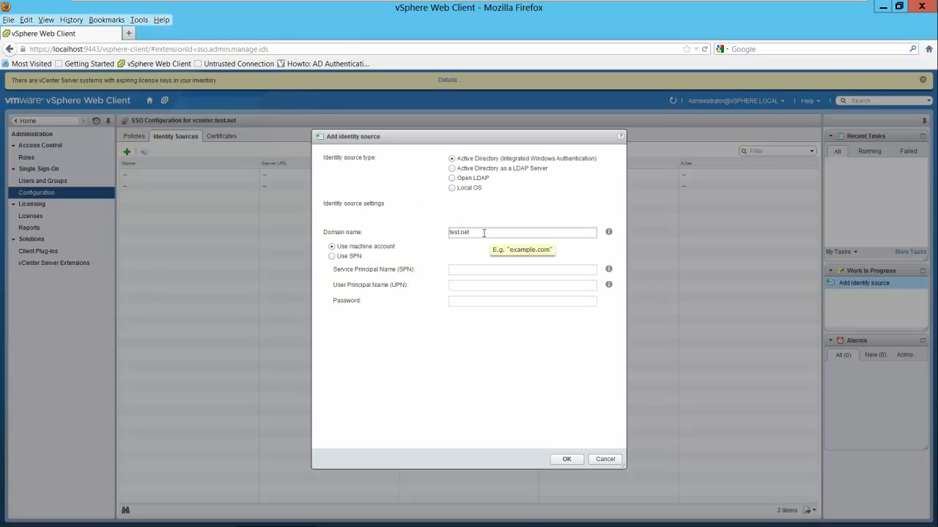
pyautogui.click(565, 457)
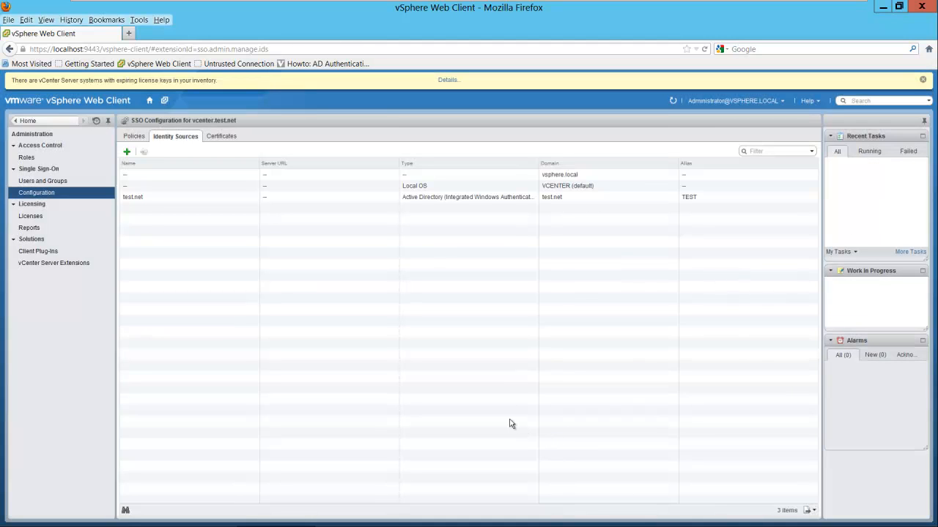
pyautogui.click(134, 197)
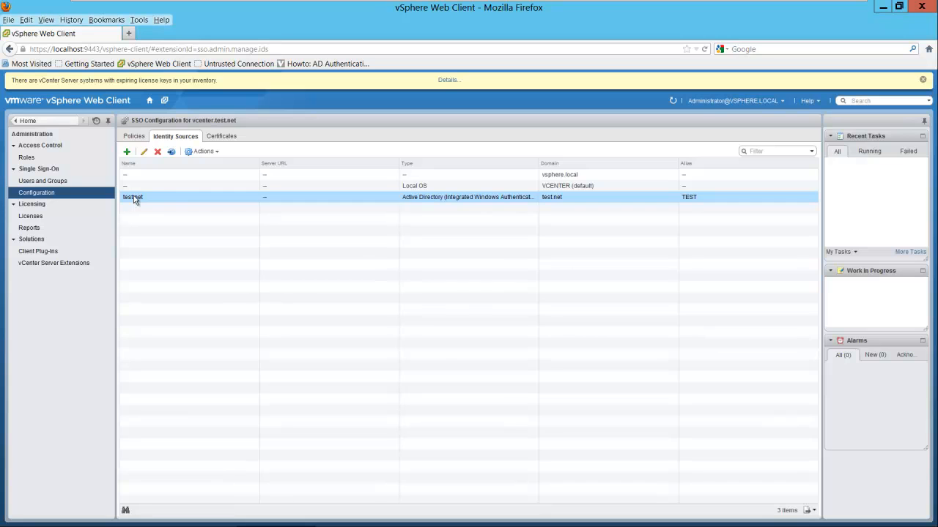
# - Set test.net as the default domain and confirm the change warning
pyautogui.click(172, 152)
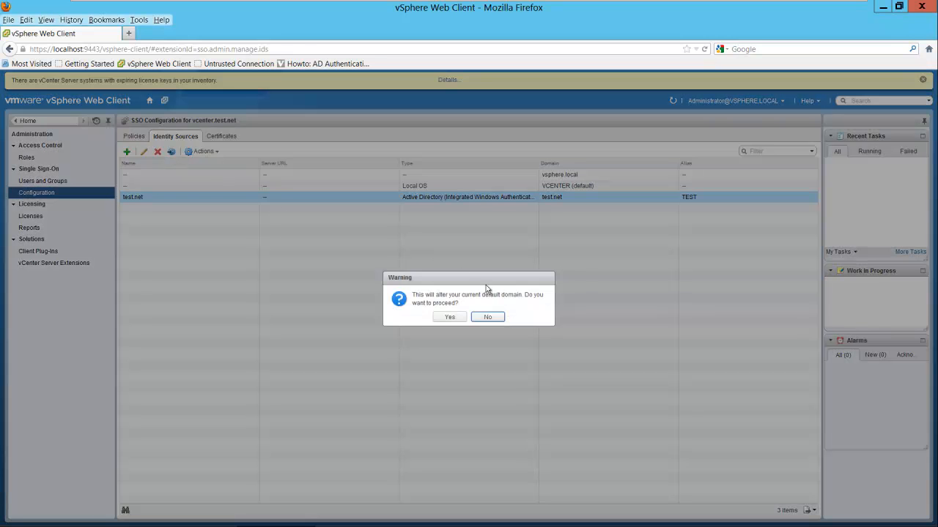
pyautogui.click(450, 317)
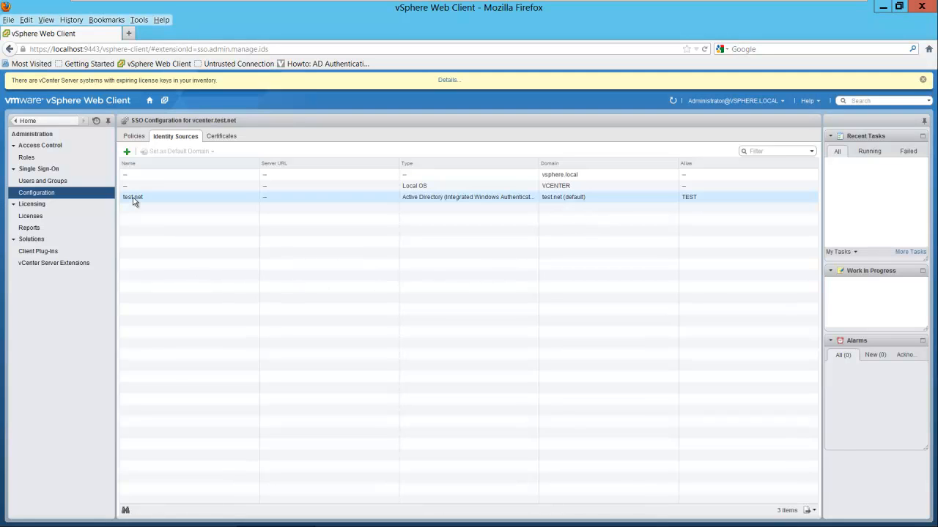
pyautogui.click(59, 183)
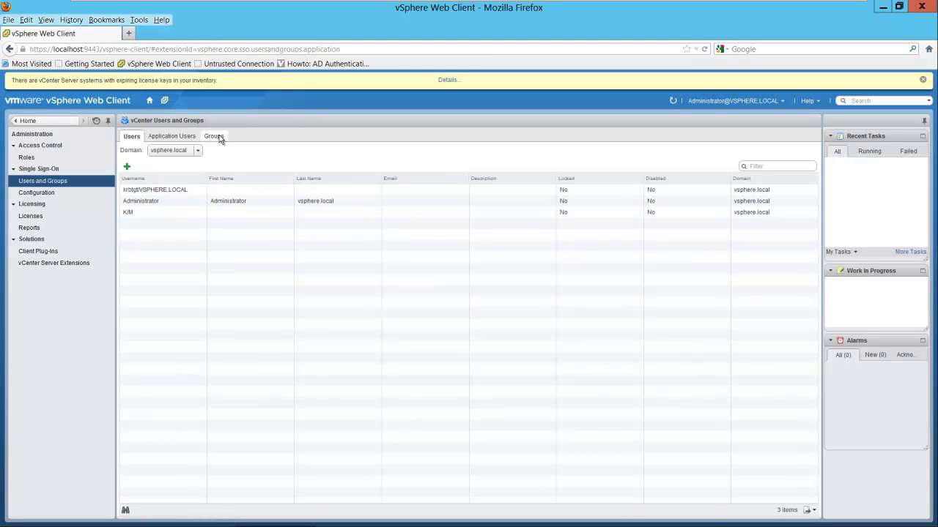
# - Switch the domain to test.net, list the groups, and view the Administrators group's members
pyautogui.click(194, 150)
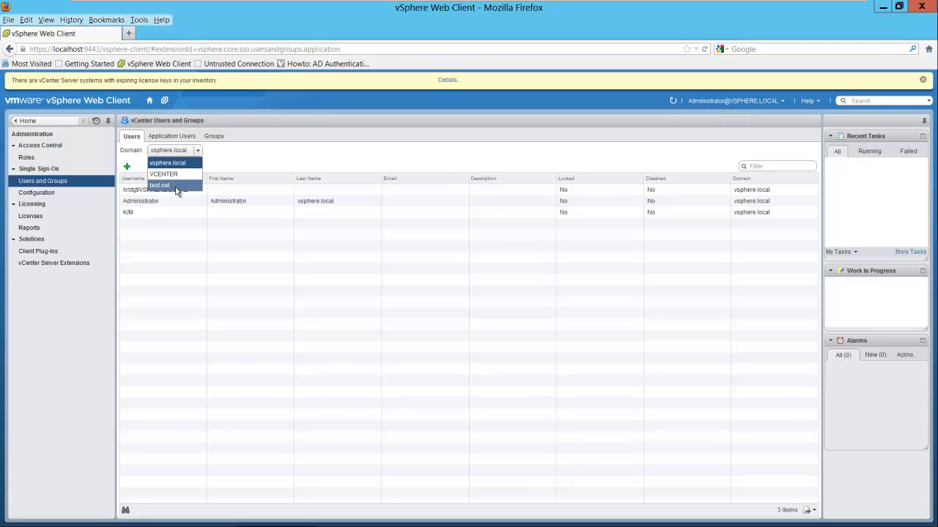
pyautogui.click(175, 186)
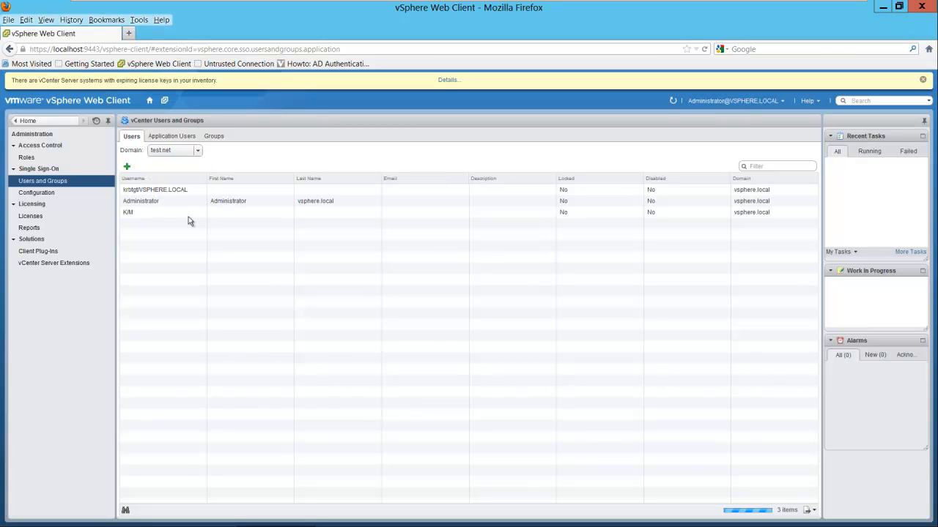
pyautogui.click(214, 137)
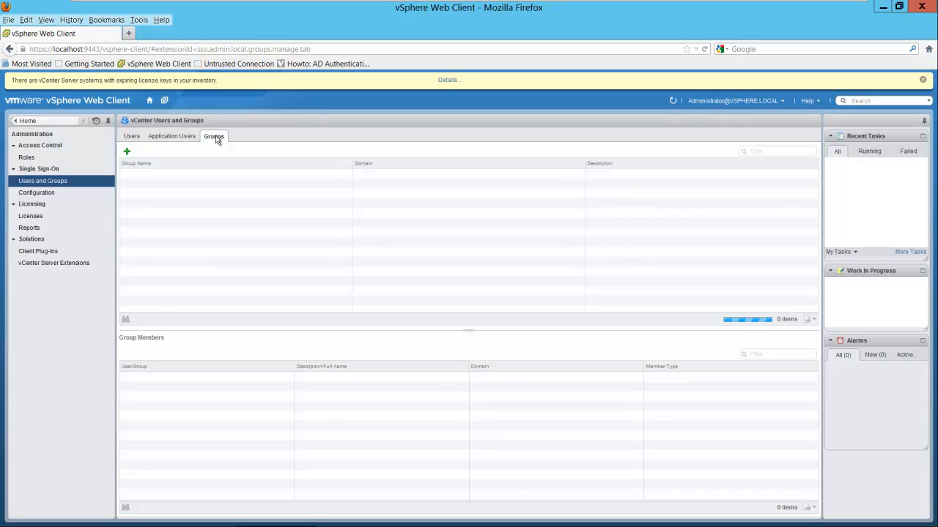
pyautogui.click(148, 244)
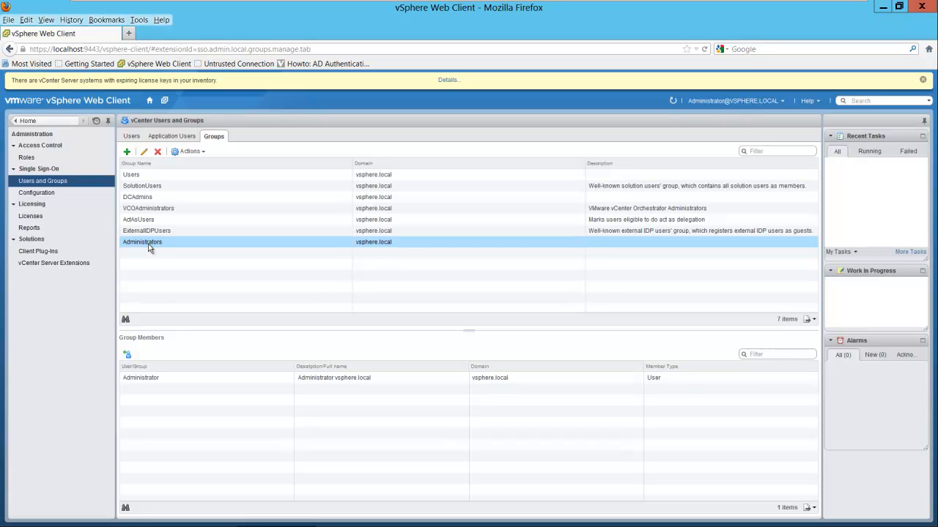
# - Start adding a member to Administrators, browsing test.net with groups listed before users
pyautogui.click(128, 356)
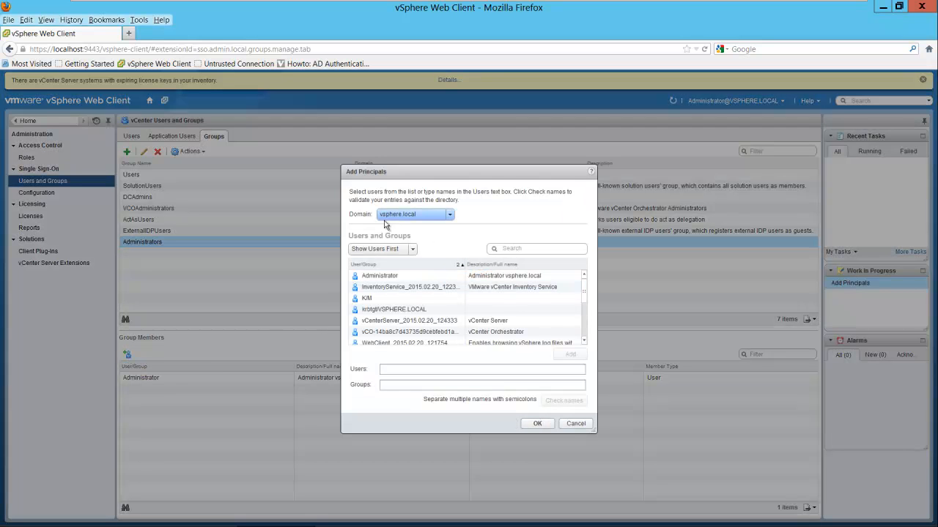
pyautogui.click(451, 216)
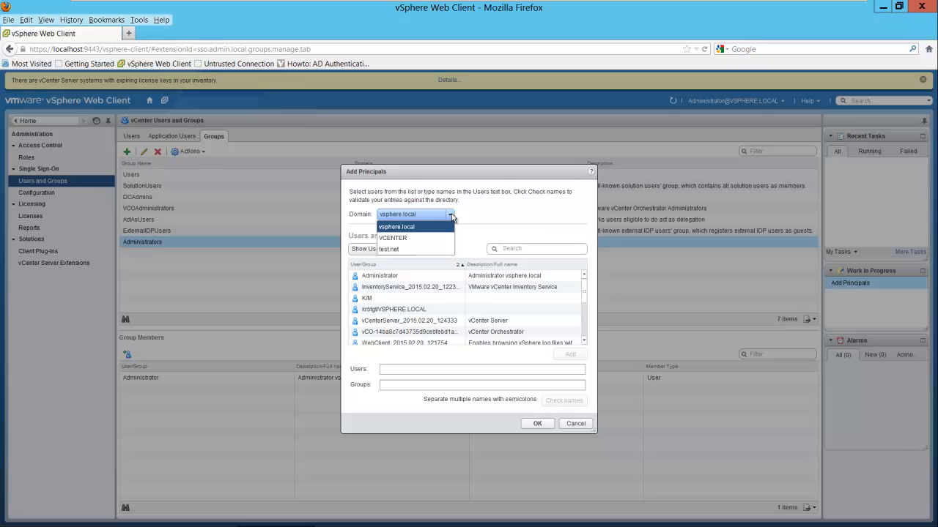
pyautogui.click(402, 249)
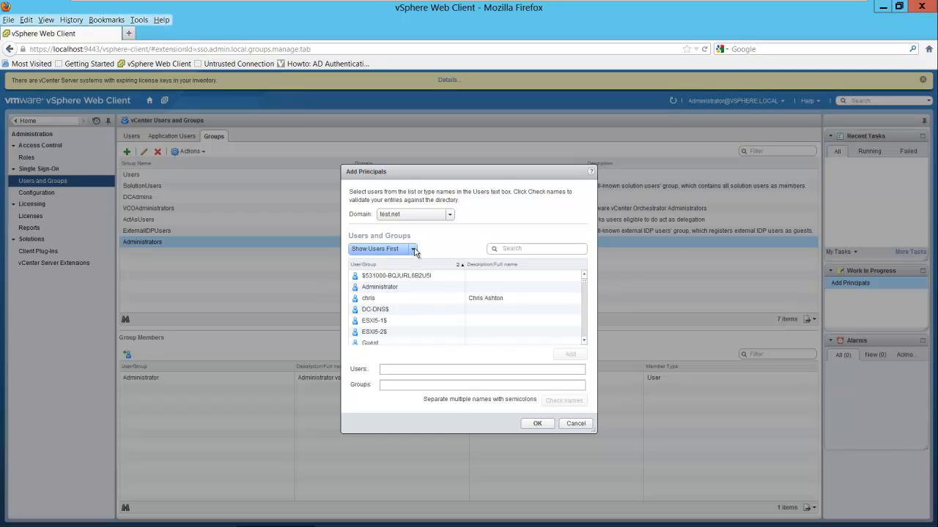
pyautogui.click(414, 251)
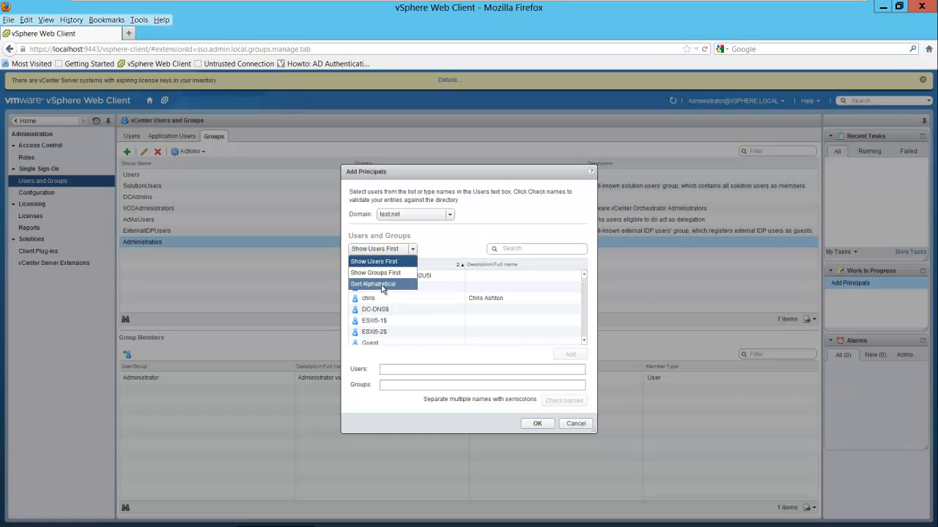
pyautogui.click(385, 274)
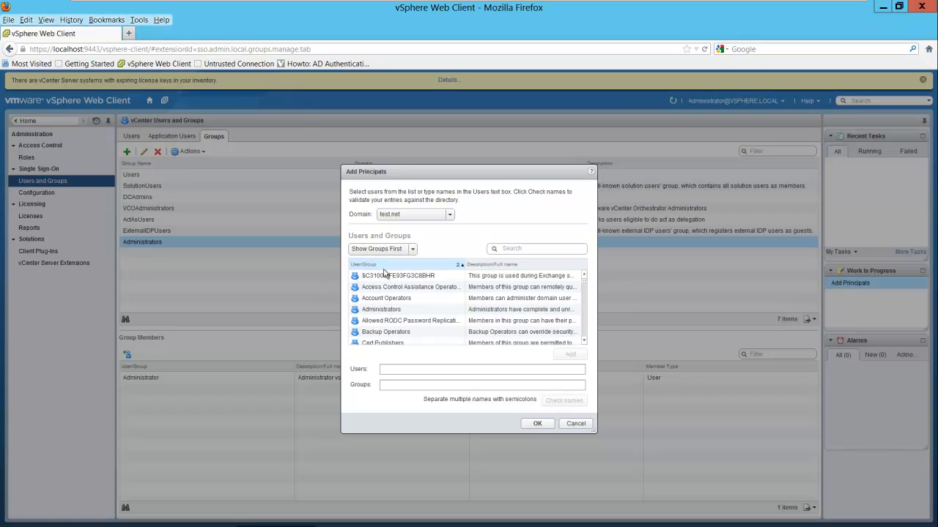
# - Scroll the test.net principal list down to find the vCenter Admins group
pyautogui.click(584, 342)
pyautogui.click(584, 341)
pyautogui.click(583, 340)
pyautogui.click(583, 340)
pyautogui.click(580, 339)
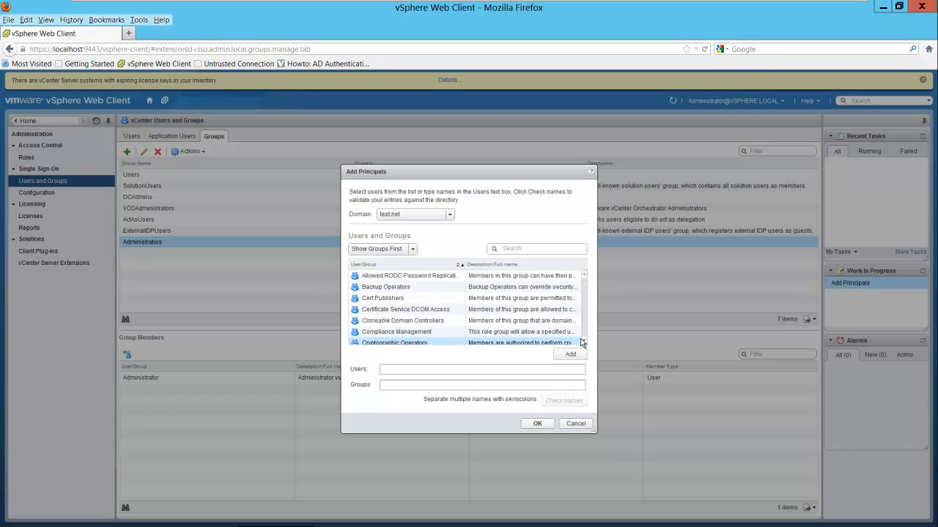
pyautogui.scroll(-7, 585, 341)
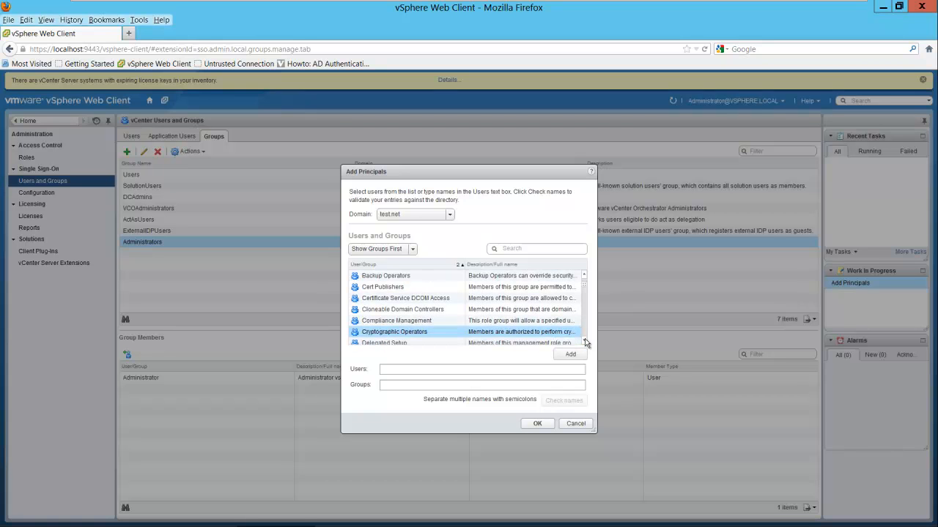
pyautogui.scroll(-4, 584, 339)
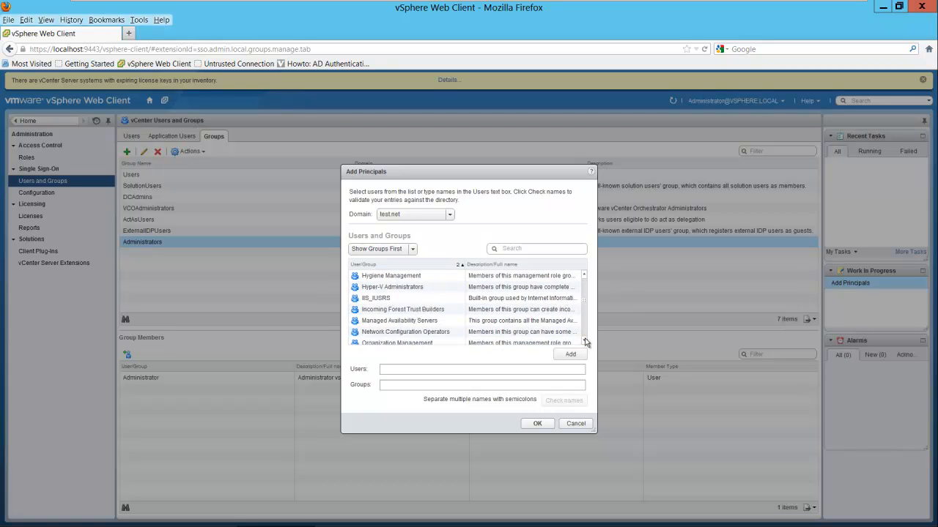
pyautogui.scroll(-7, 584, 342)
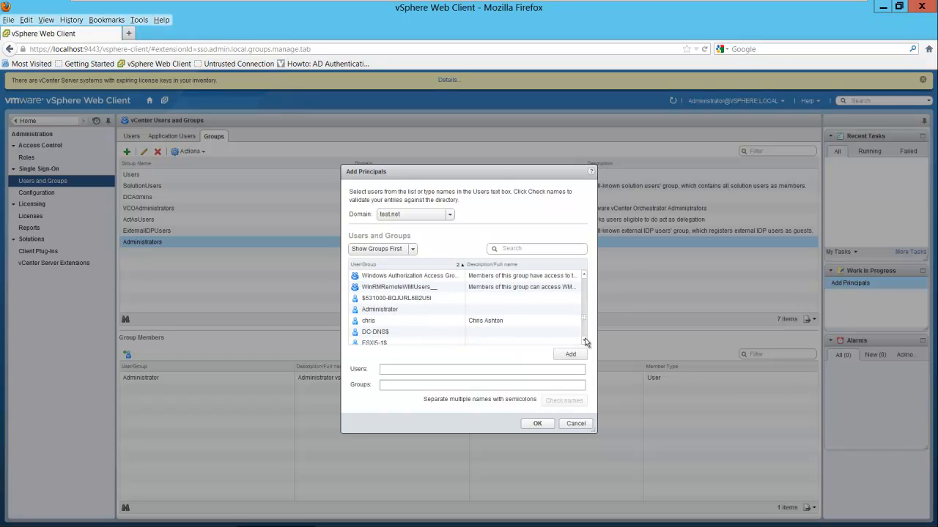
pyautogui.click(584, 274)
pyautogui.click(583, 275)
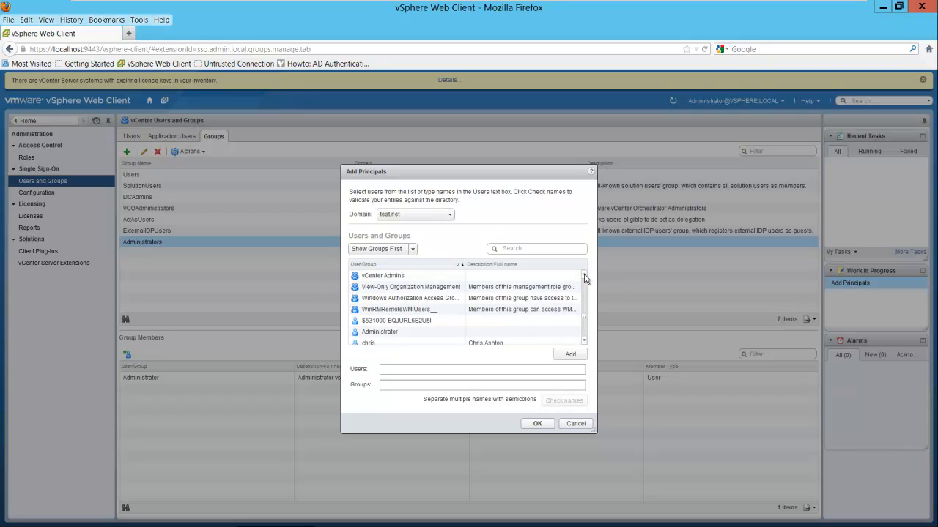
pyautogui.click(584, 274)
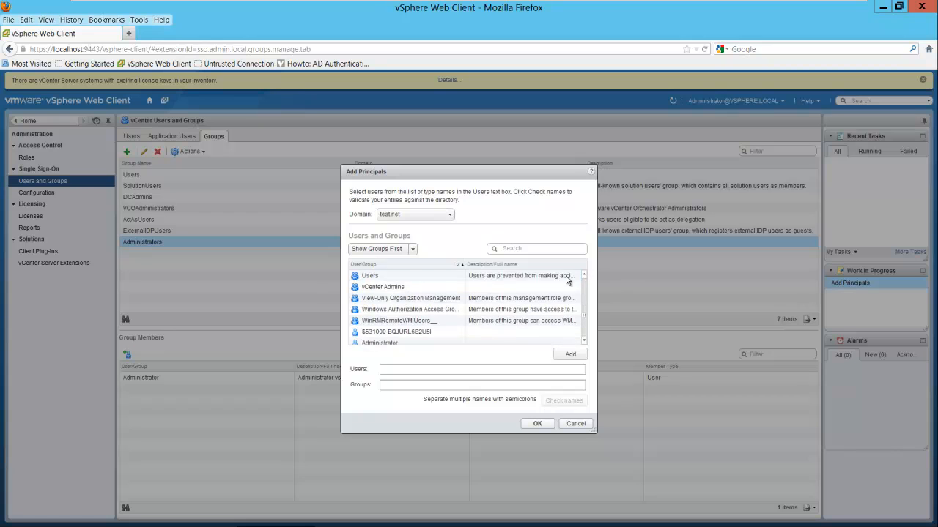
# - Pick vCenter Admins, verify the name against the directory, and submit it
pyautogui.click(401, 287)
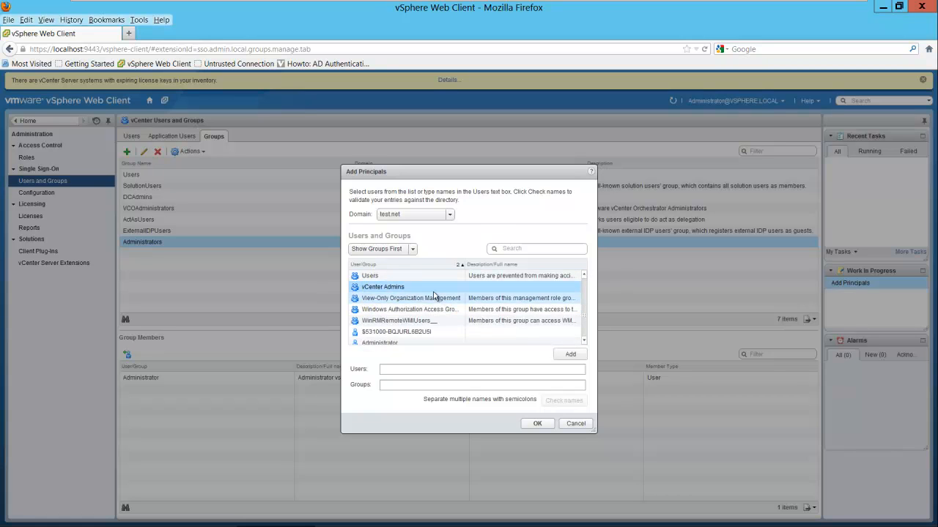
pyautogui.doubleClick(388, 290)
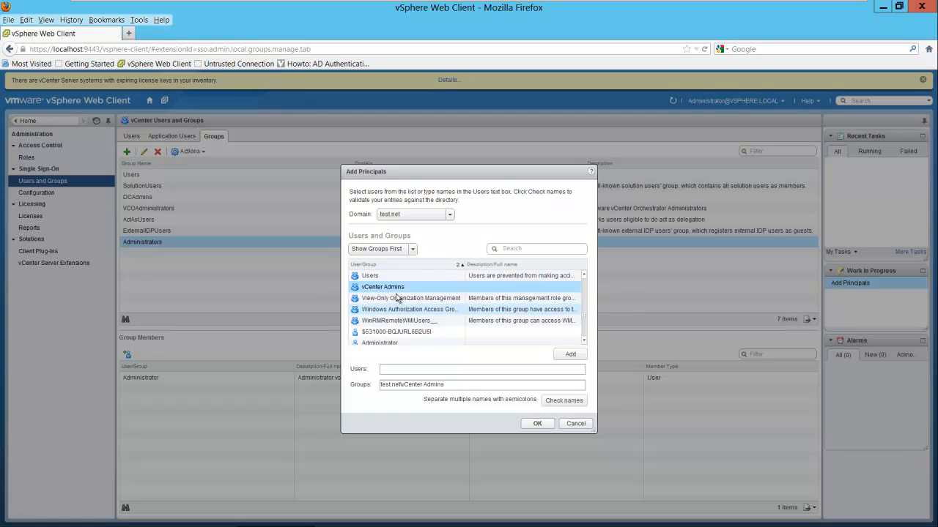
pyautogui.click(563, 403)
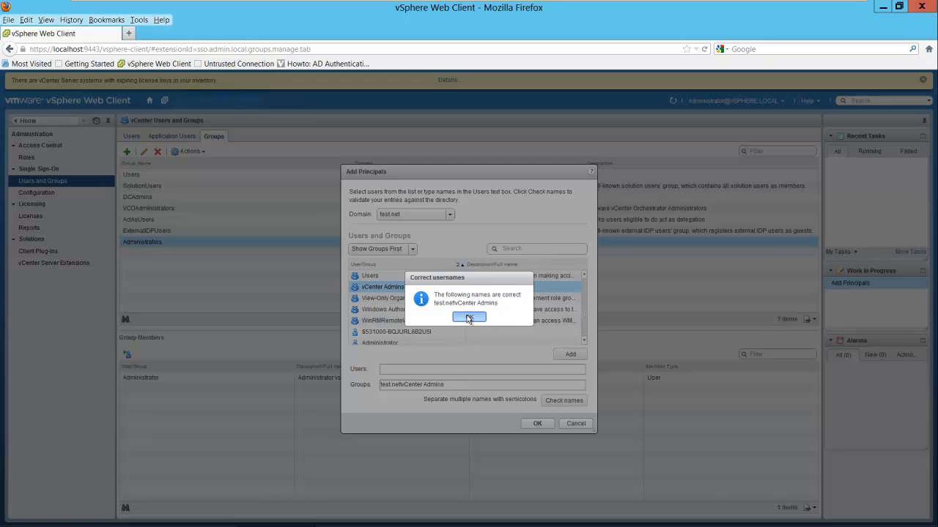
pyautogui.click(466, 317)
pyautogui.click(537, 423)
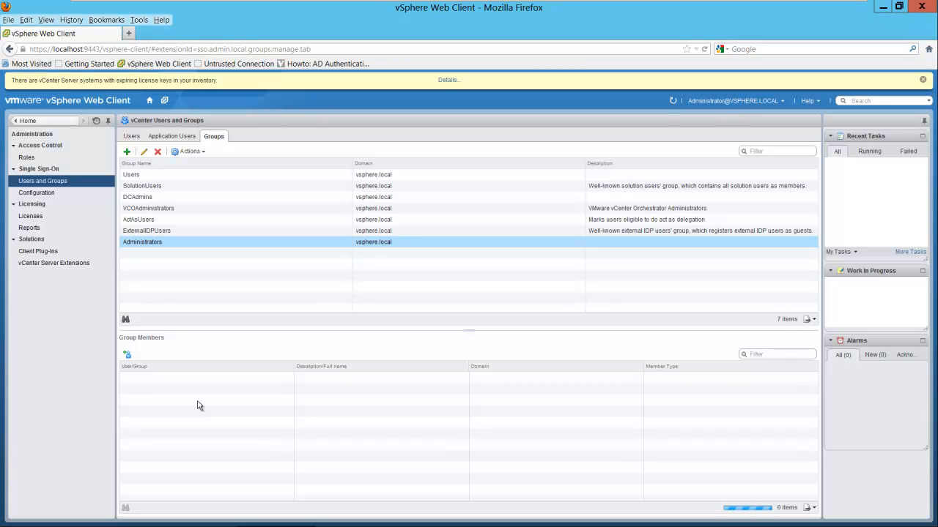
# - Confirm vCenter Admins is listed under Administrators, then go back to Home
pyautogui.click(155, 379)
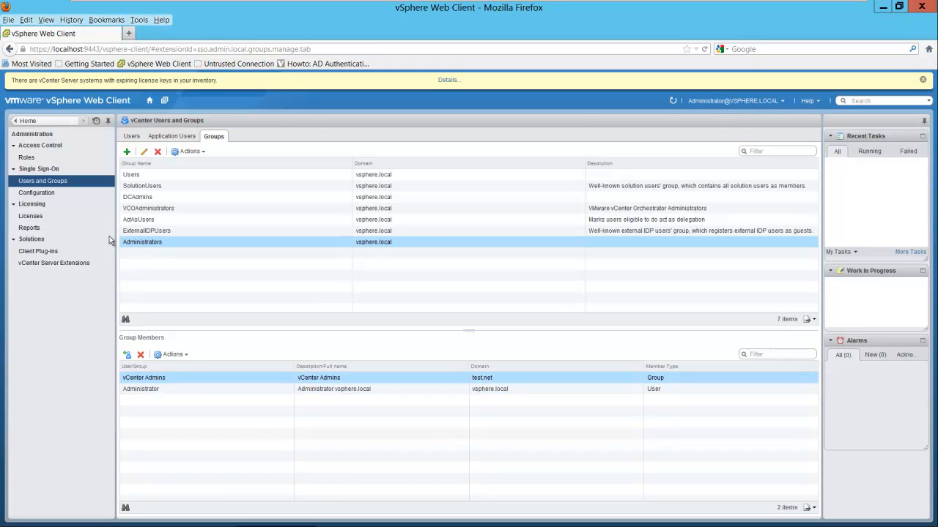
pyautogui.click(22, 121)
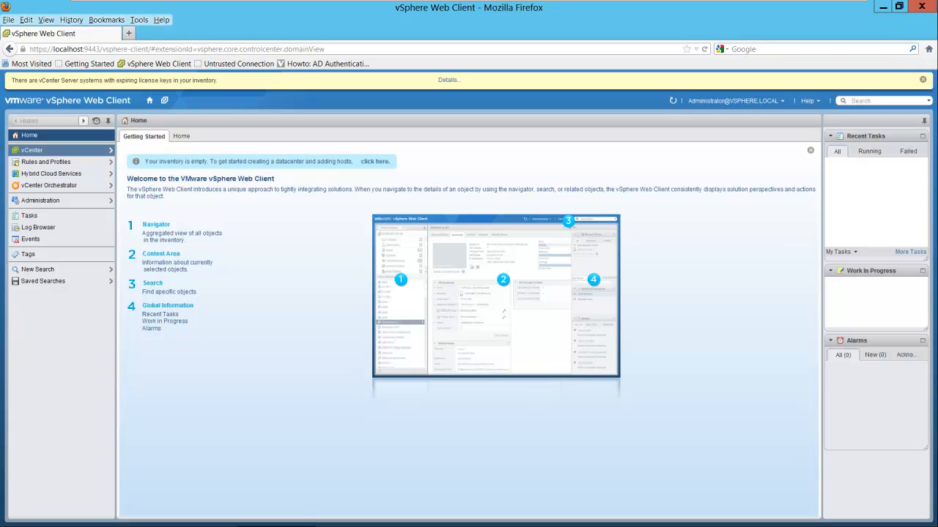
# - Open the Manage > Permissions view for the vcenter.test.net server from the vCenter Servers list
pyautogui.click(31, 151)
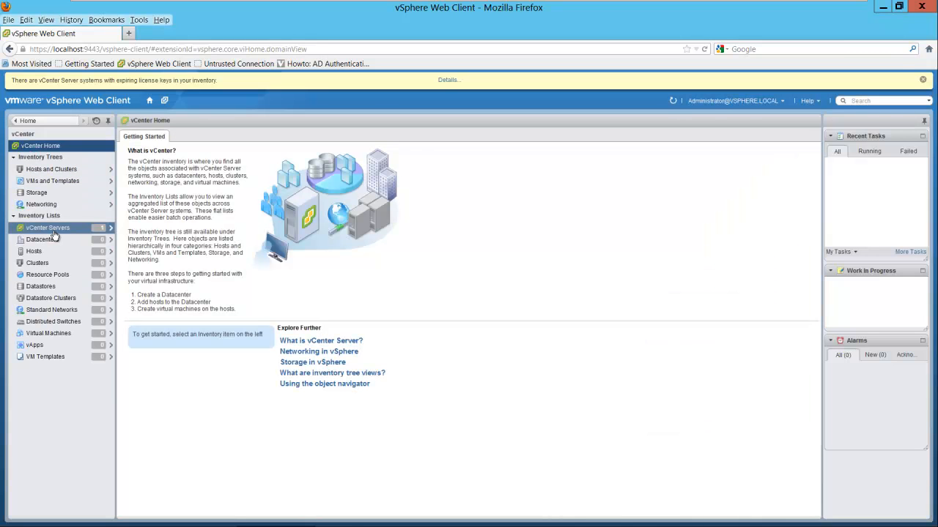
pyautogui.click(49, 229)
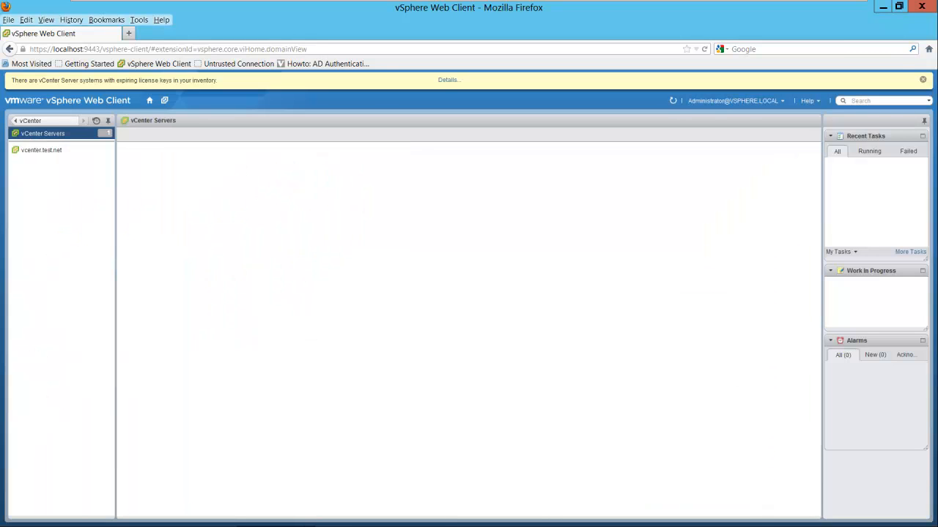
pyautogui.click(60, 152)
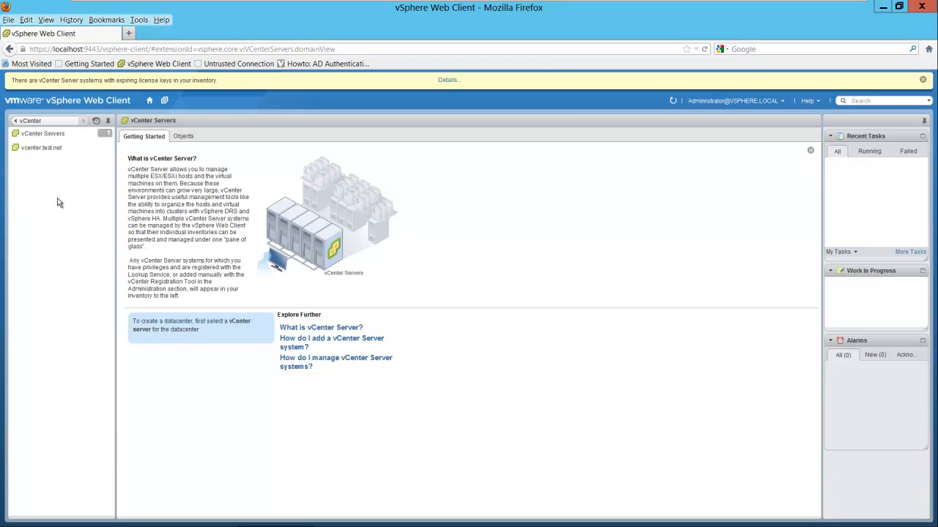
pyautogui.click(32, 151)
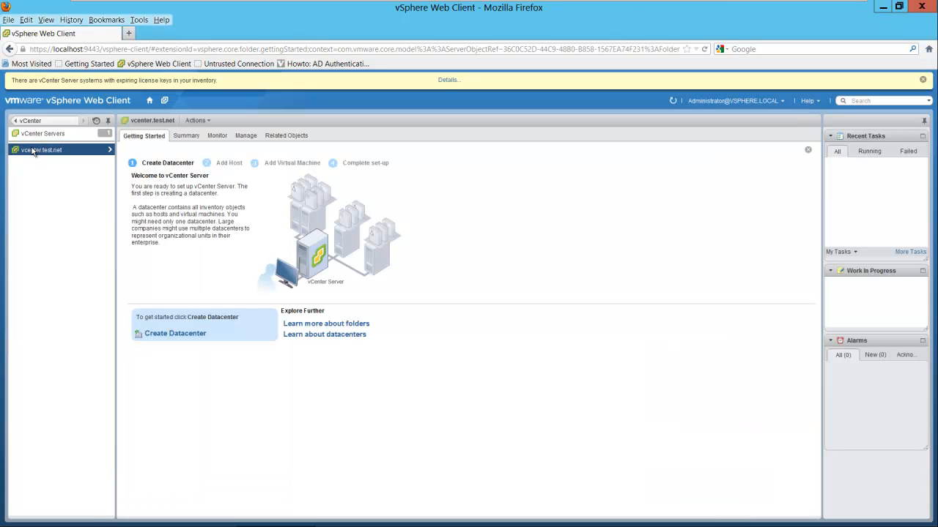
pyautogui.click(245, 137)
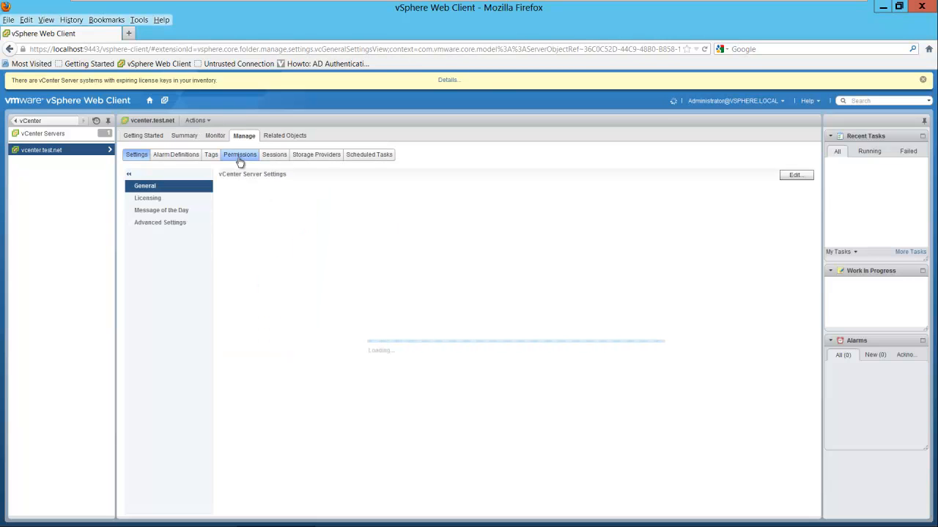
pyautogui.click(240, 156)
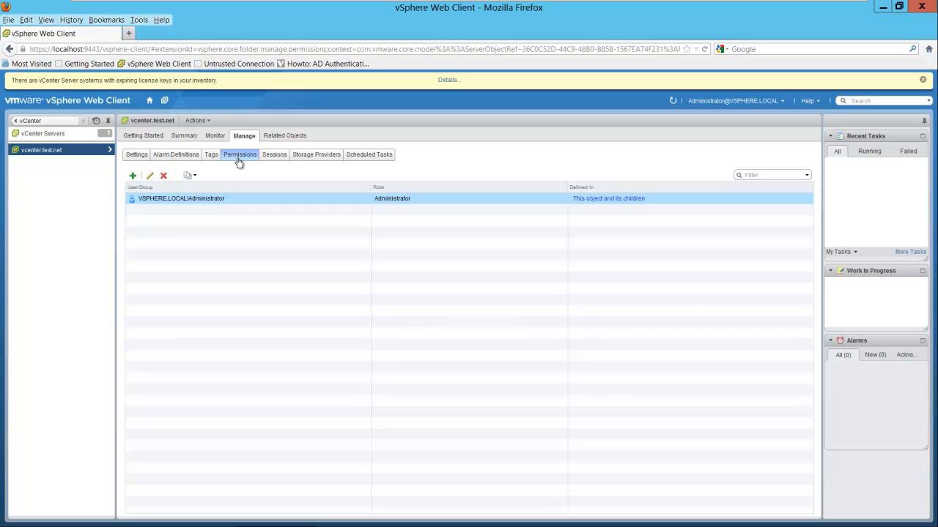
# - Start a new permission and set the user picker to the TEST domain, groups listed first
pyautogui.click(132, 177)
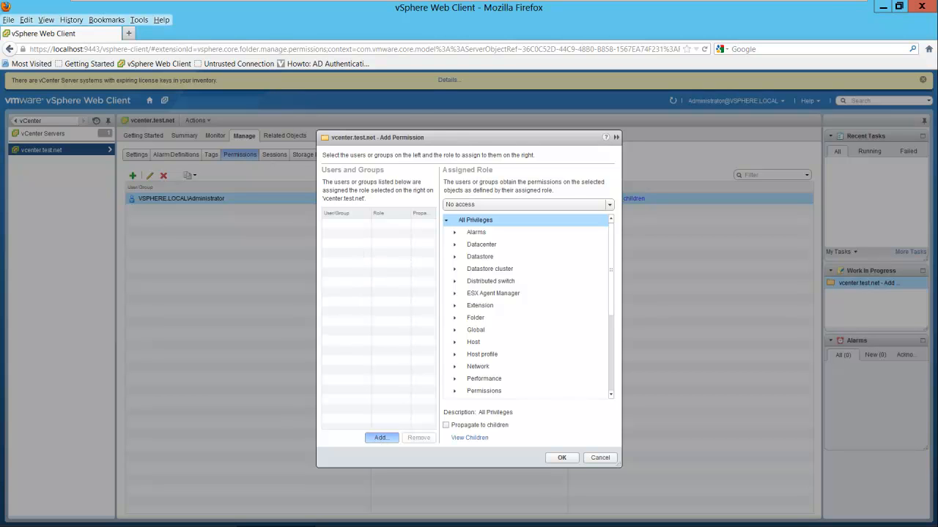
pyautogui.click(380, 438)
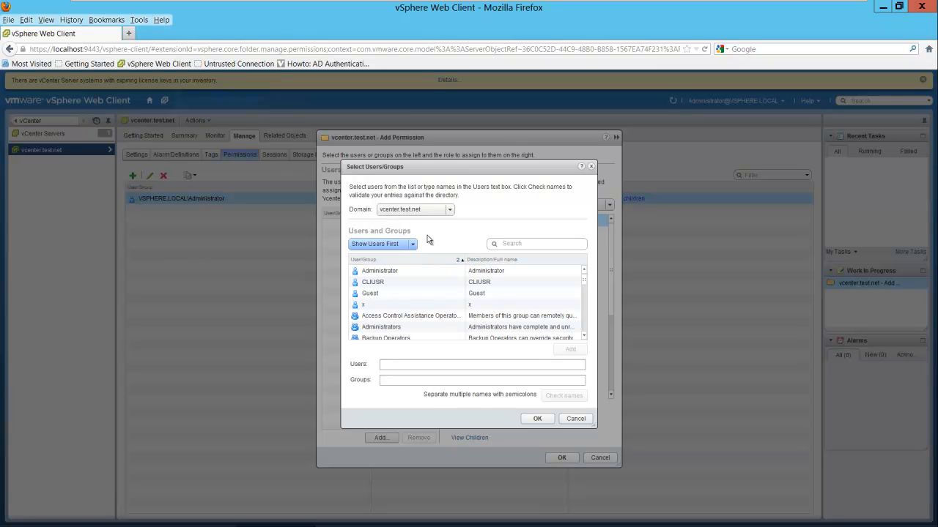
pyautogui.click(452, 211)
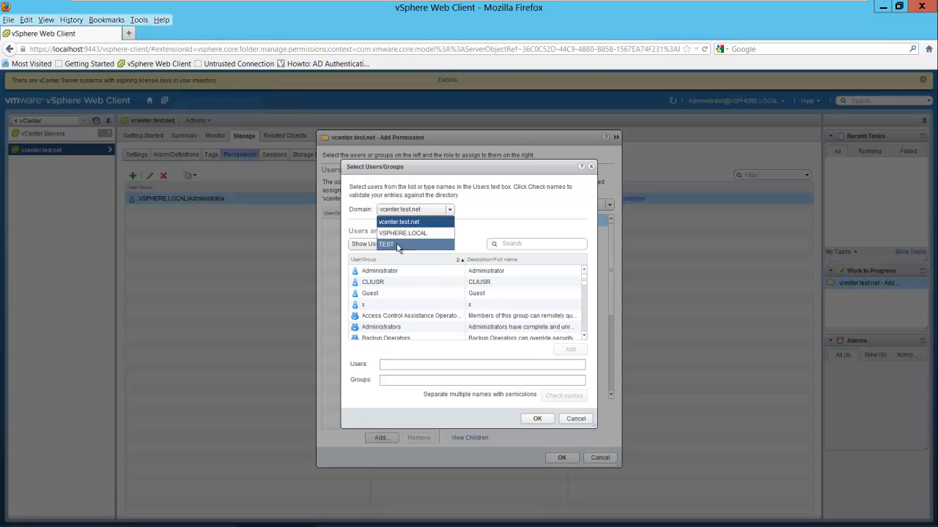
pyautogui.click(397, 245)
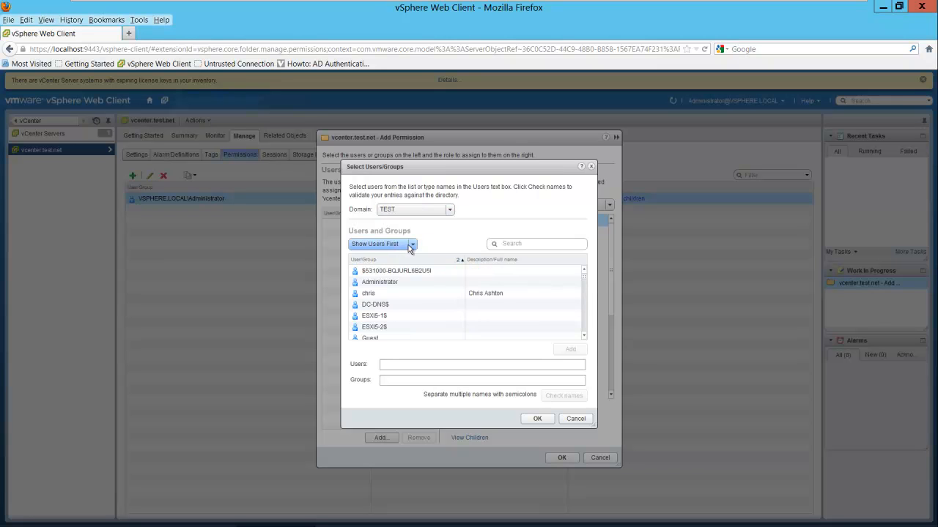
pyautogui.click(412, 247)
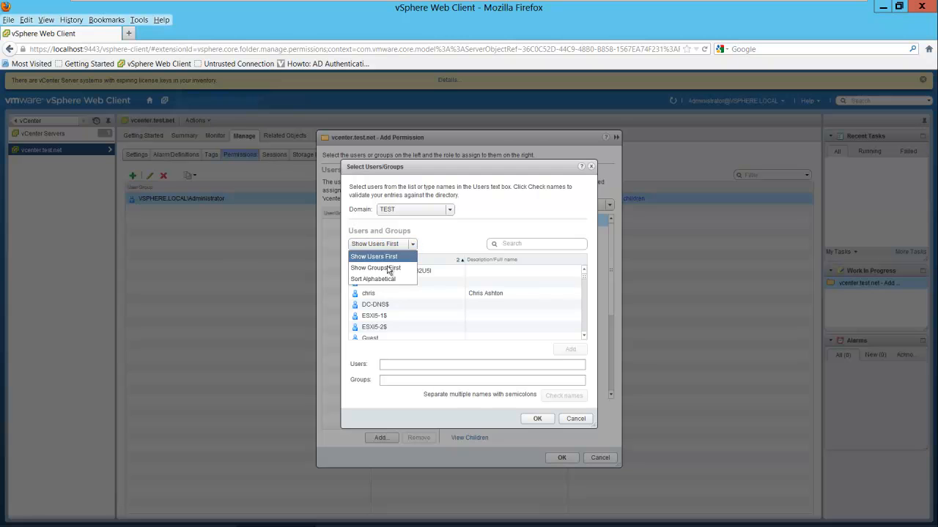
pyautogui.click(388, 269)
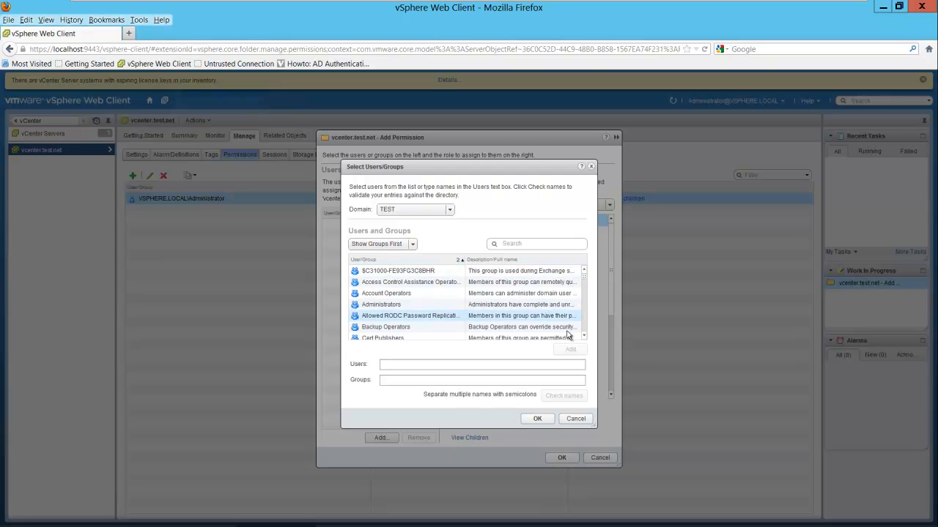
# - Add the TEST\vCenter Admins group, verify its name, and confirm it for the permission
pyautogui.moveTo(583, 337); pyautogui.dragTo(584, 338)
pyautogui.click(395, 307)
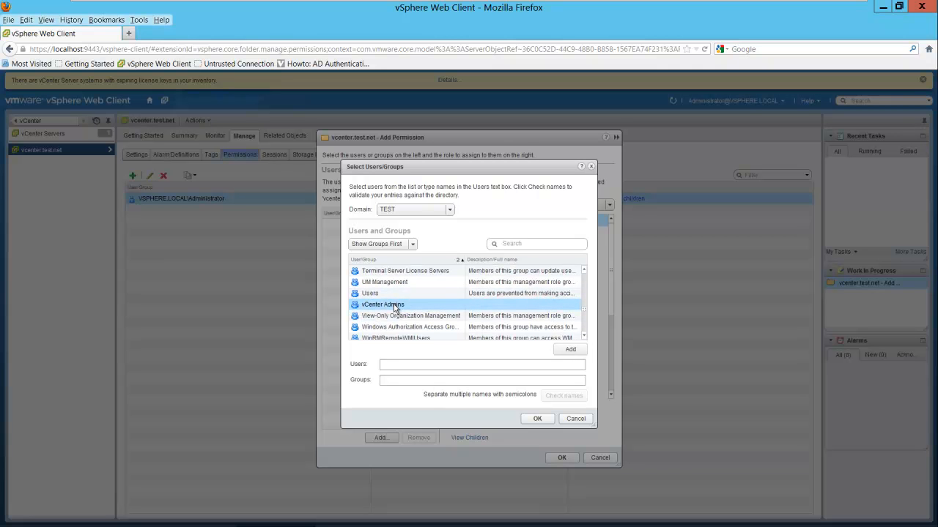
pyautogui.doubleClick(395, 308)
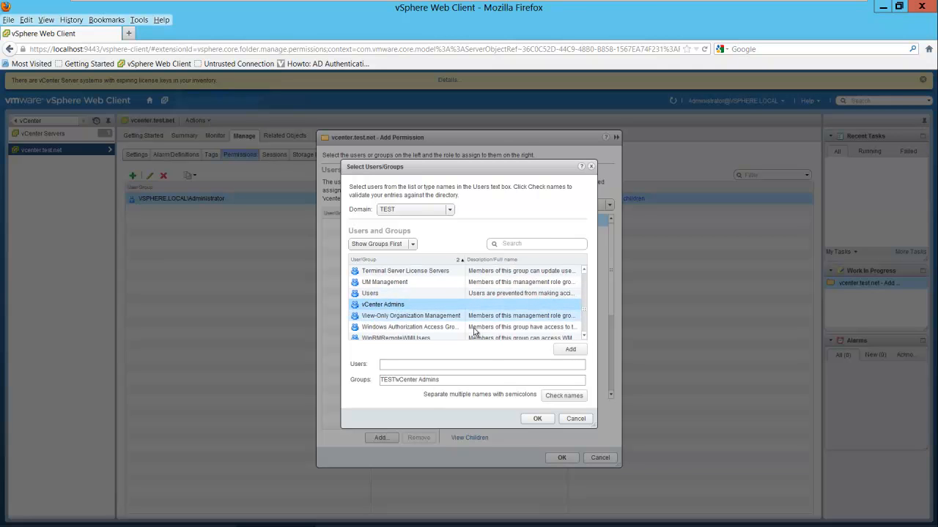
pyautogui.click(556, 397)
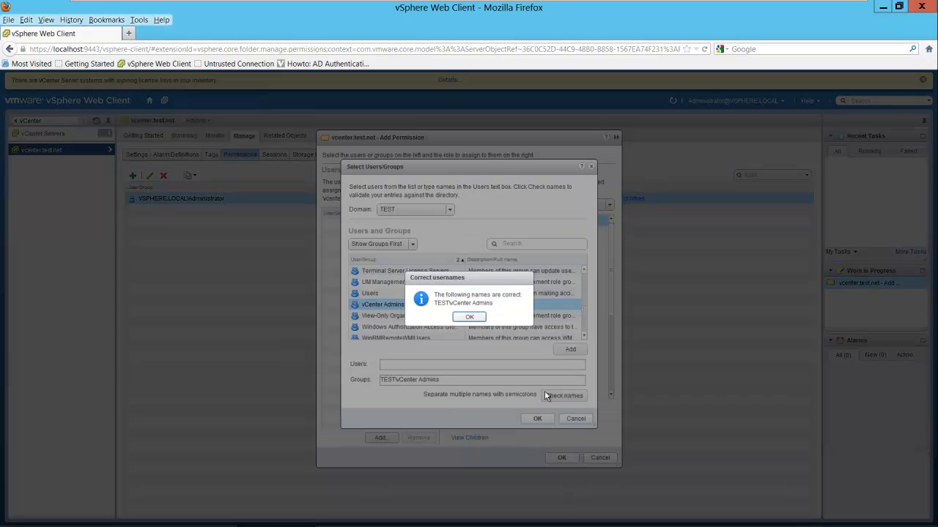
pyautogui.click(469, 317)
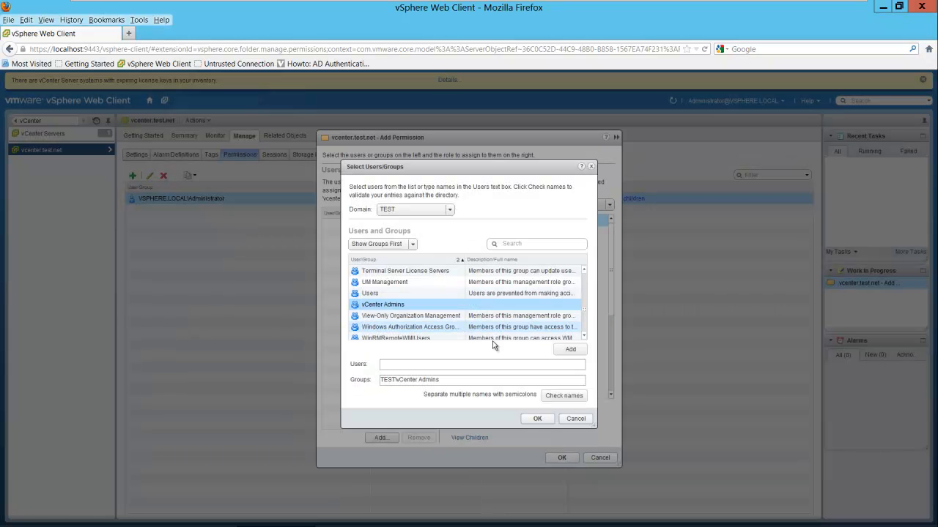
pyautogui.click(537, 420)
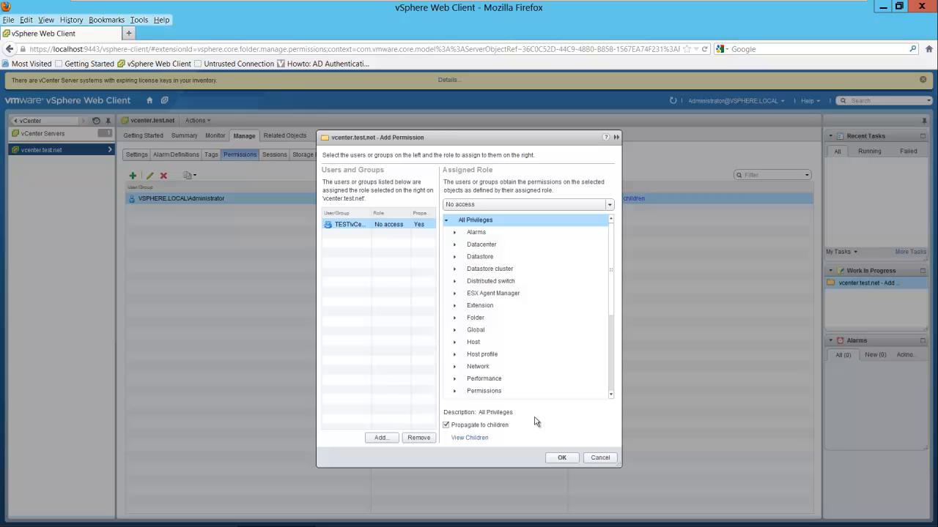
pyautogui.click(562, 458)
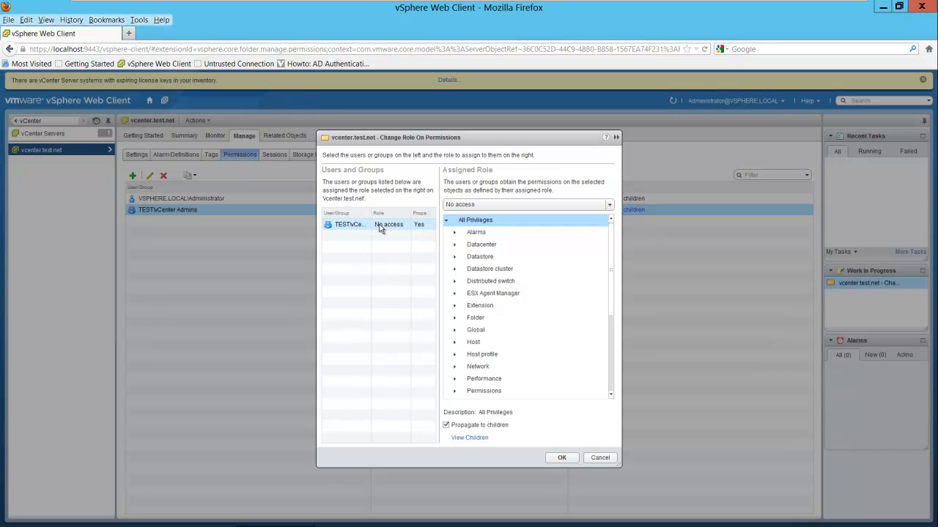
# - Change TEST\vCenter Admins' role on vcenter.test.net from No access to Administrator
pyautogui.click(609, 207)
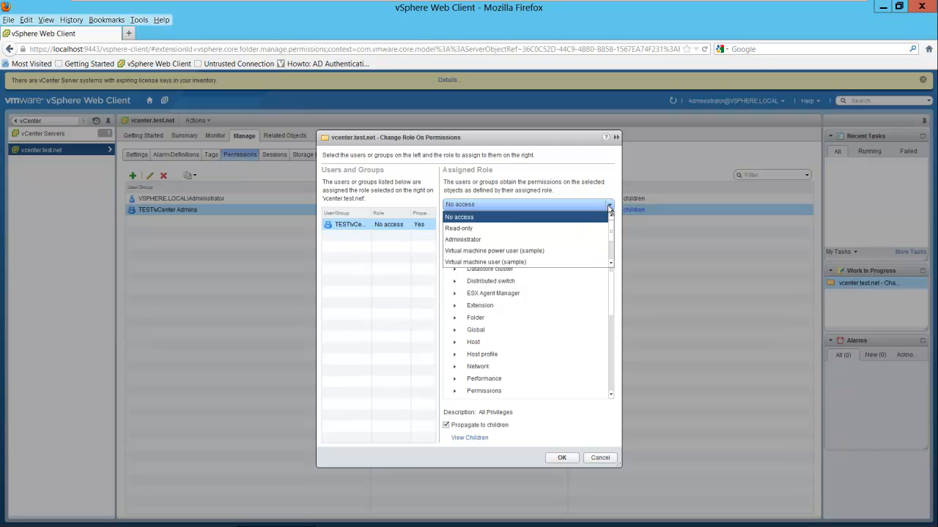
pyautogui.click(476, 242)
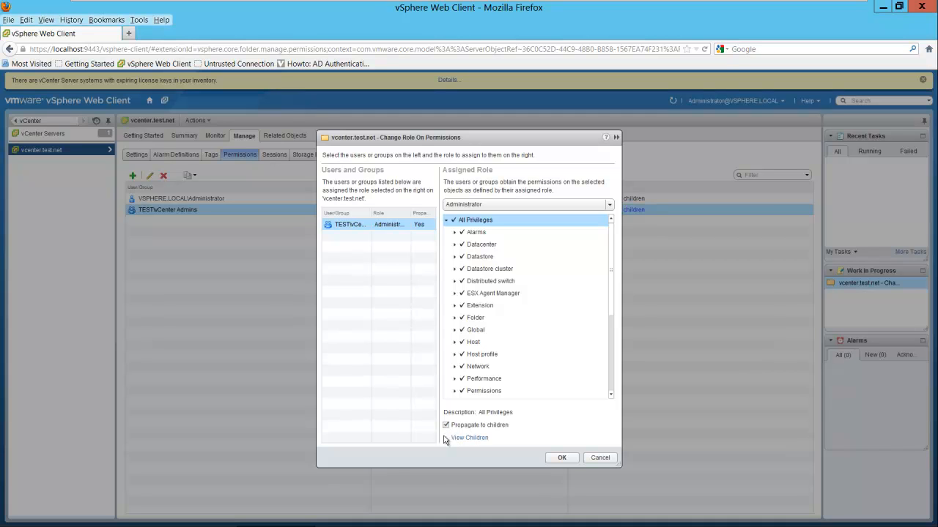
pyautogui.click(558, 459)
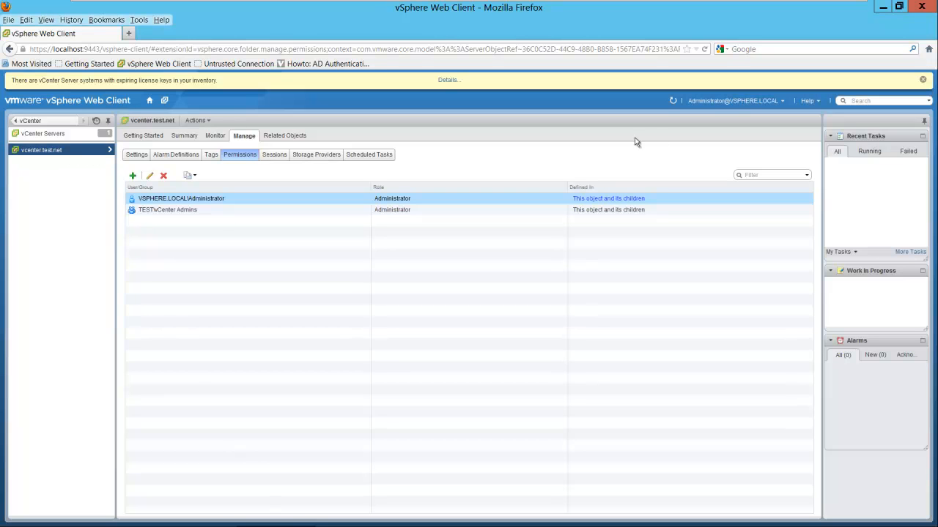
# - Log out the local administrator and log back in using Windows session authentication as the TEST domain administrator
pyautogui.click(709, 101)
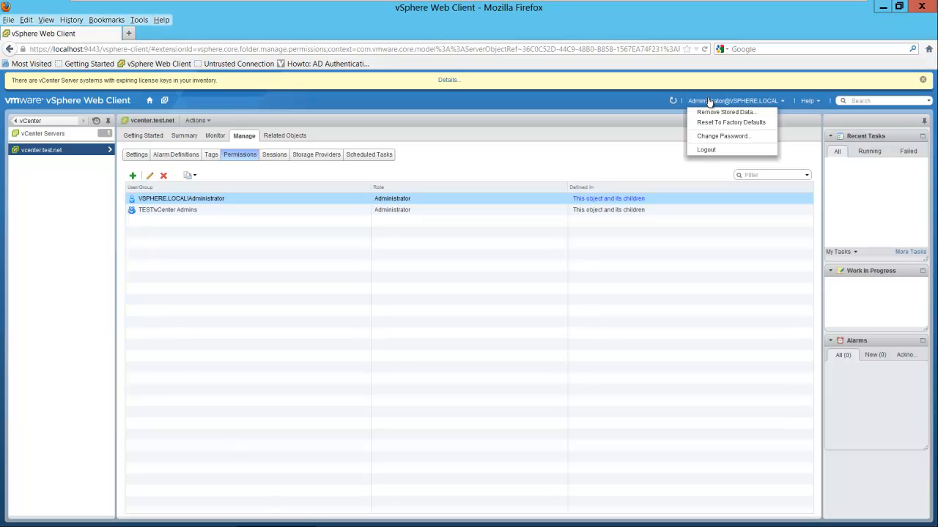
pyautogui.click(706, 150)
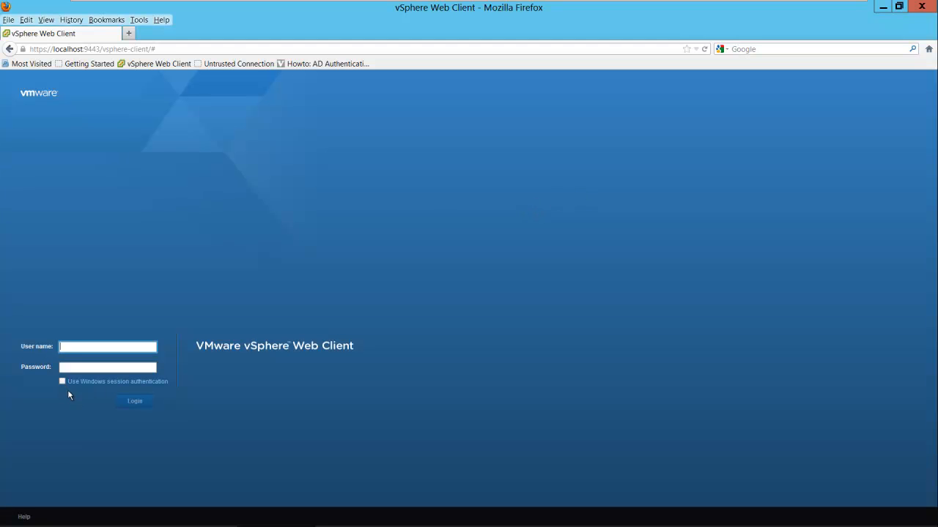
pyautogui.moveTo(62, 384)
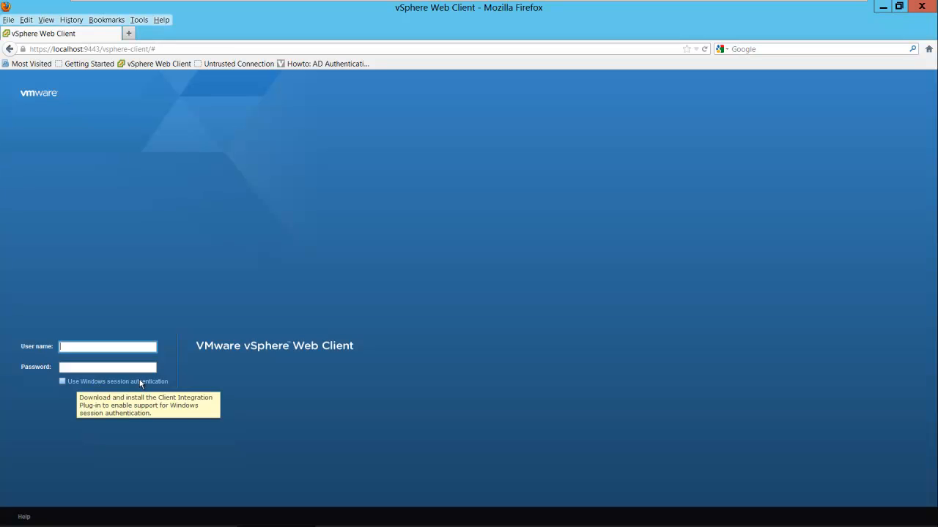
pyautogui.click(63, 383)
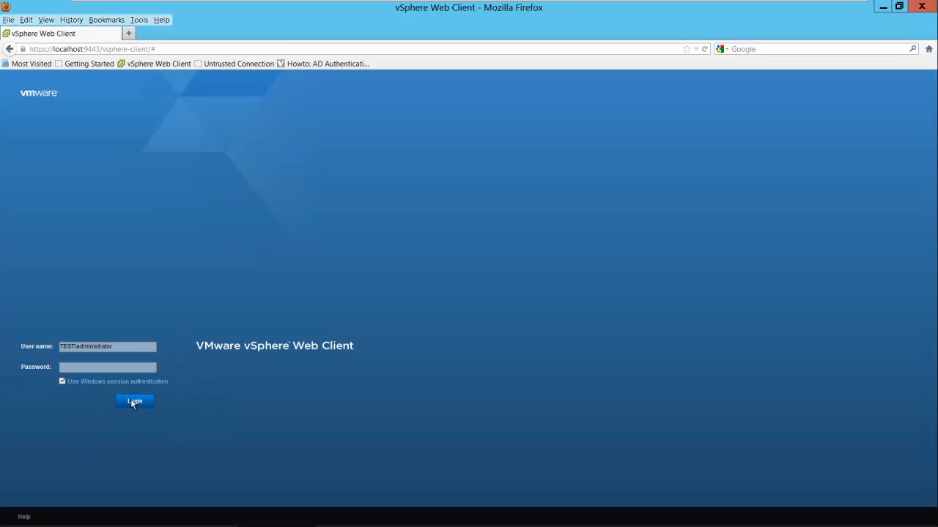
pyautogui.click(134, 403)
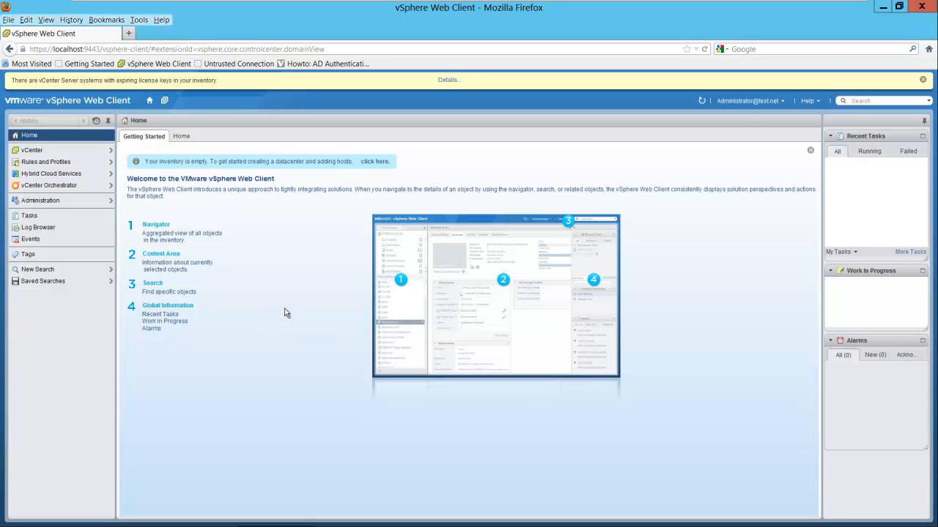
# - Create a datacenter named 'Test Datacenter' on the vcenter.test.net server
pyautogui.click(50, 151)
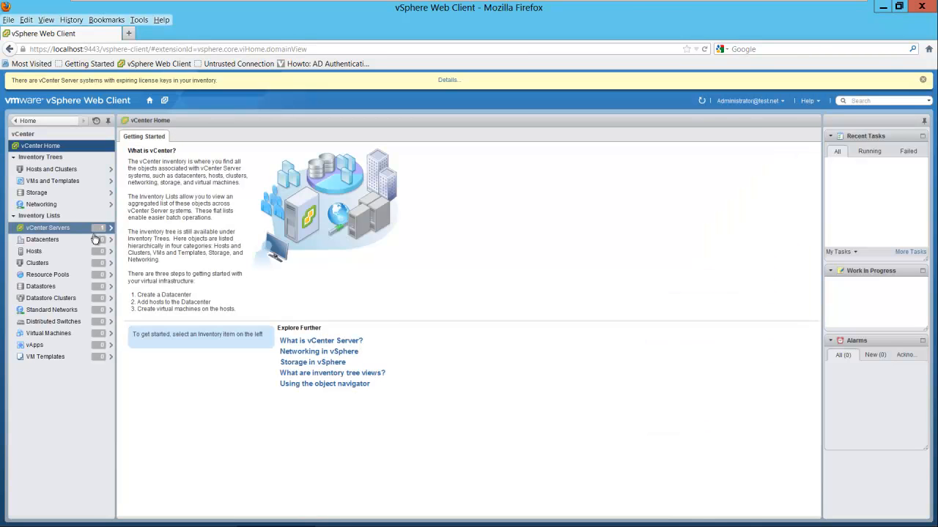
pyautogui.click(45, 228)
pyautogui.click(47, 151)
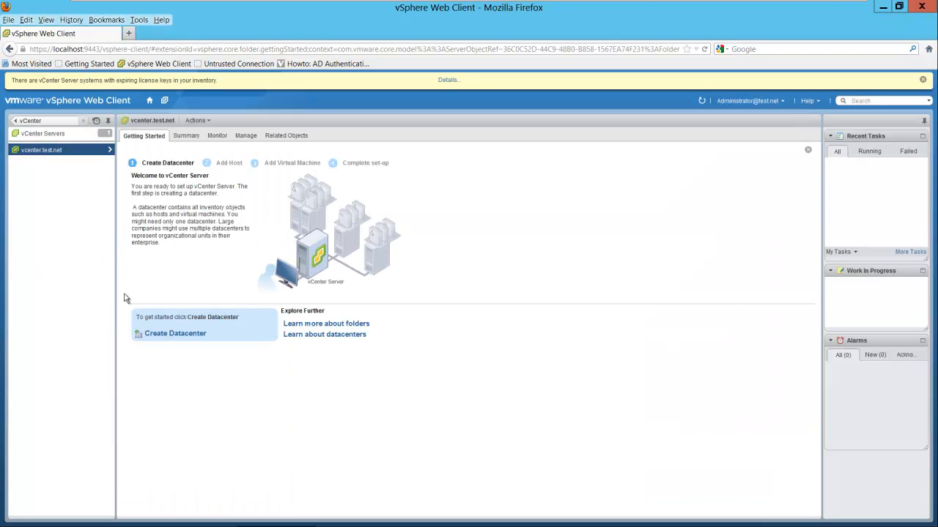
pyautogui.click(176, 336)
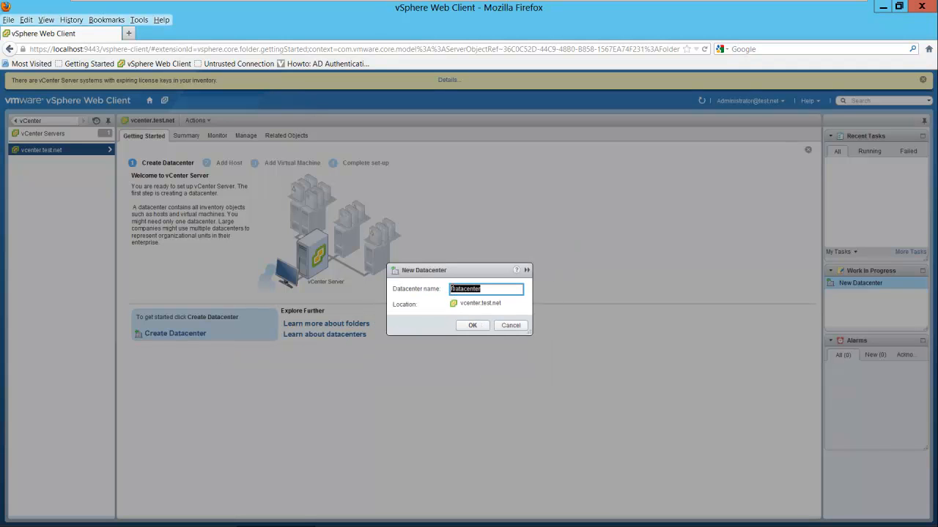
pyautogui.click(472, 290)
pyautogui.press('Home')
pyautogui.write('Test')
pyautogui.click(472, 325)
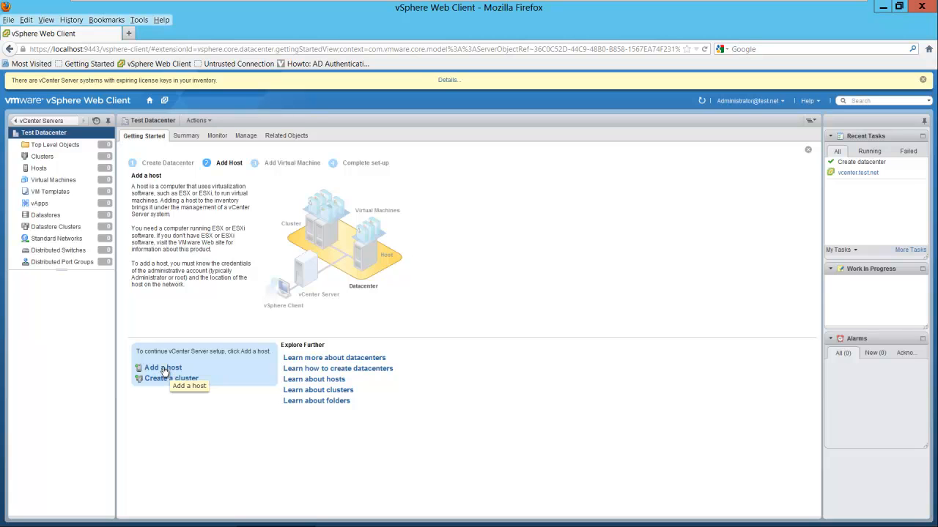
# - Add host esxi5-1.test.net with user root and its password, trusting the host's certificate
pyautogui.click(164, 369)
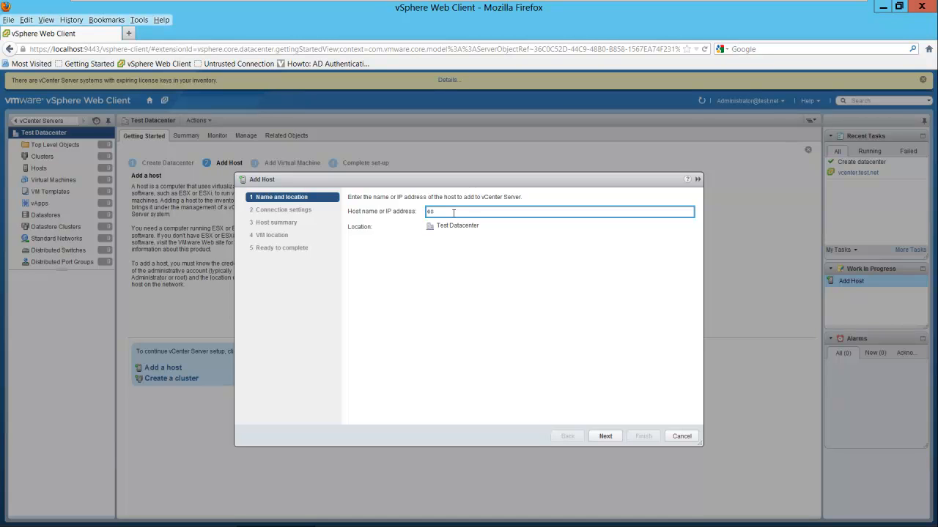
pyautogui.write('esxi5-1.test.net')
pyautogui.click(604, 438)
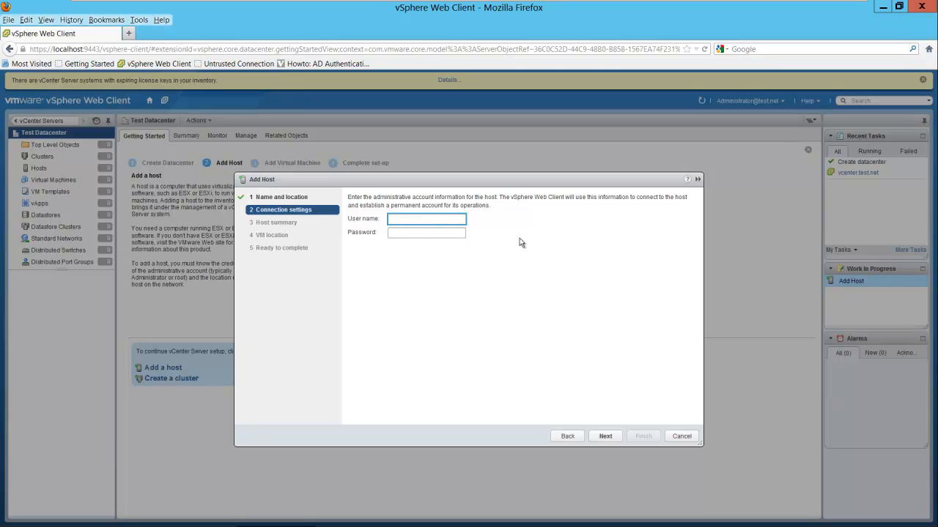
pyautogui.write('root')
pyautogui.press('Tab')
pyautogui.write('***')
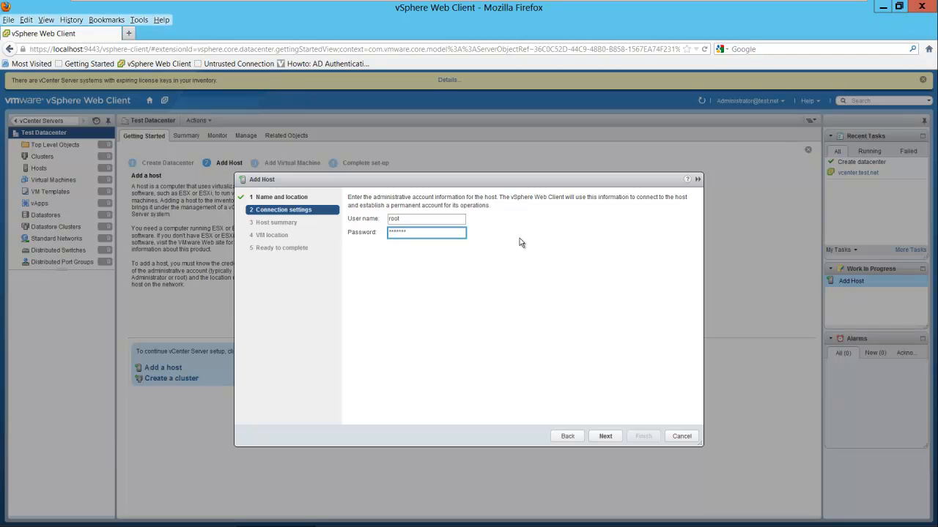
pyautogui.write('*')
pyautogui.press('Return')
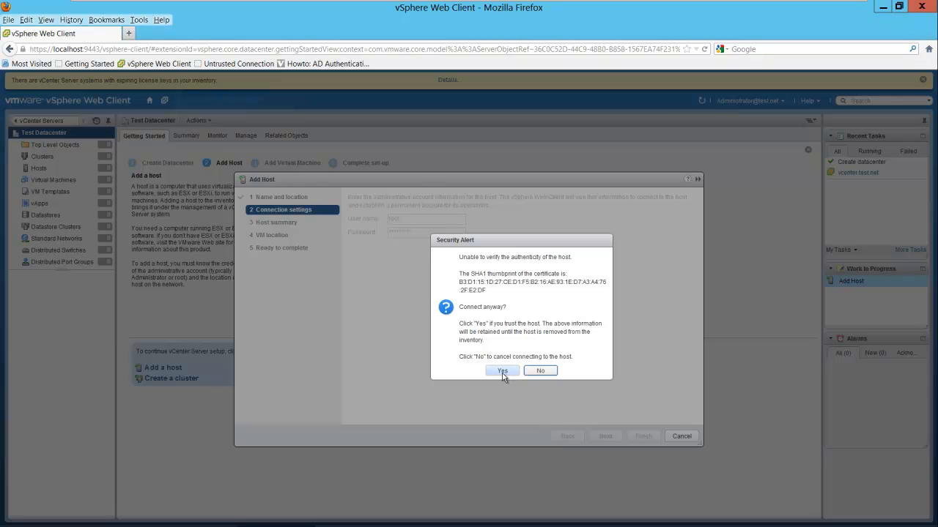
pyautogui.click(502, 372)
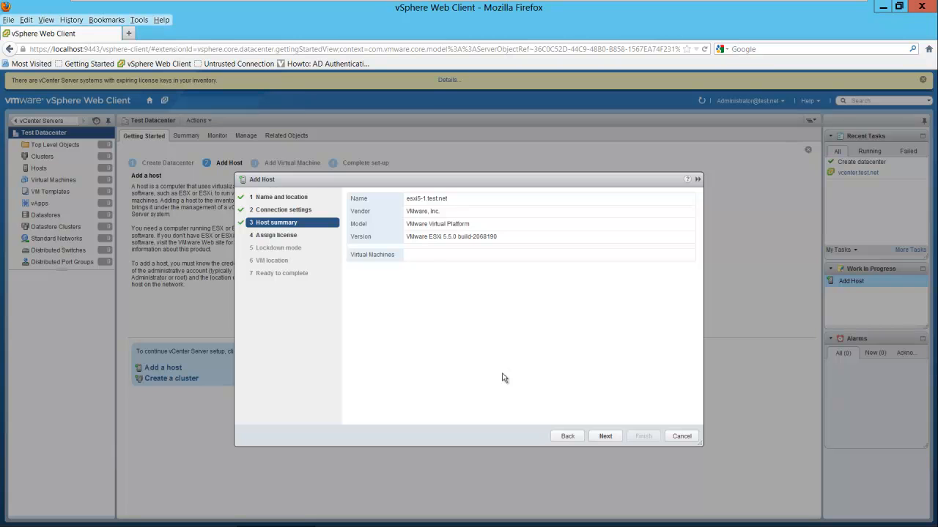
# - Assign the vSphere 5 Enterprise Plus licence, keep lockdown mode off, place in Test Datacenter, and finish
pyautogui.click(605, 437)
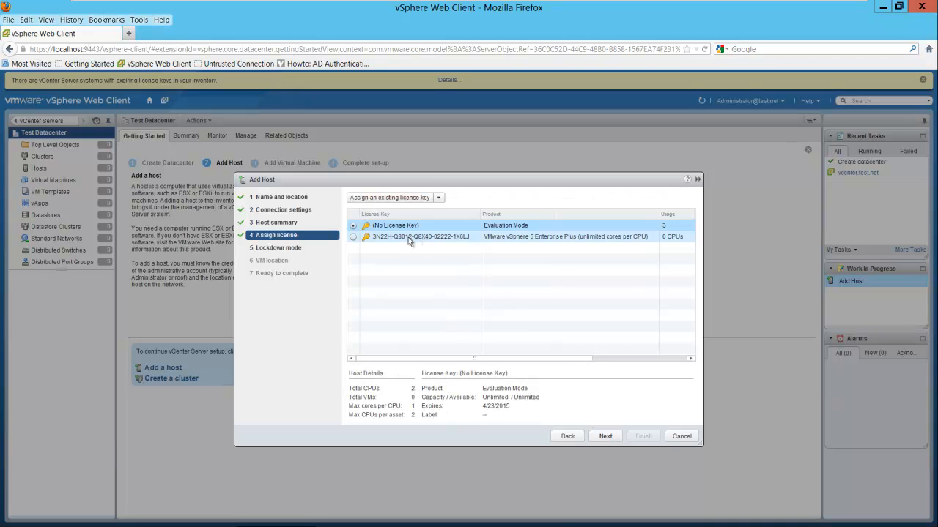
pyautogui.click(354, 239)
pyautogui.click(605, 436)
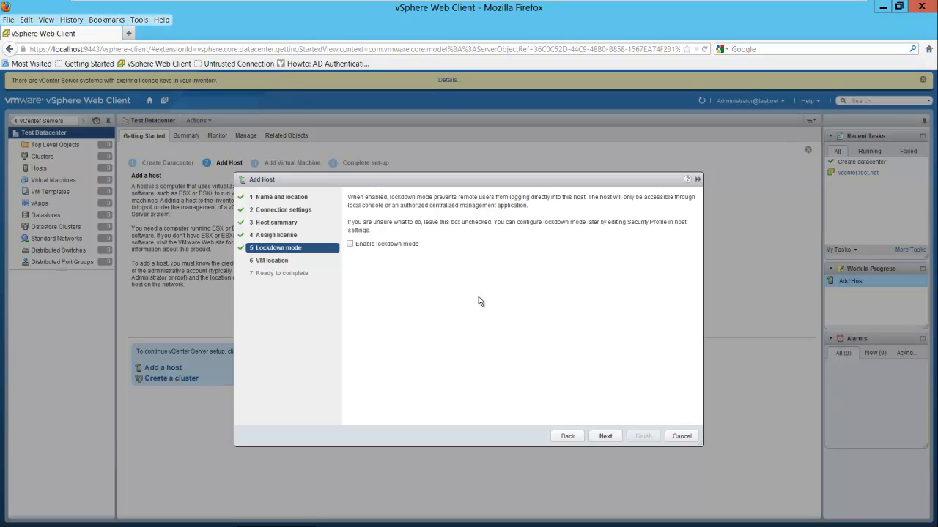
pyautogui.click(602, 437)
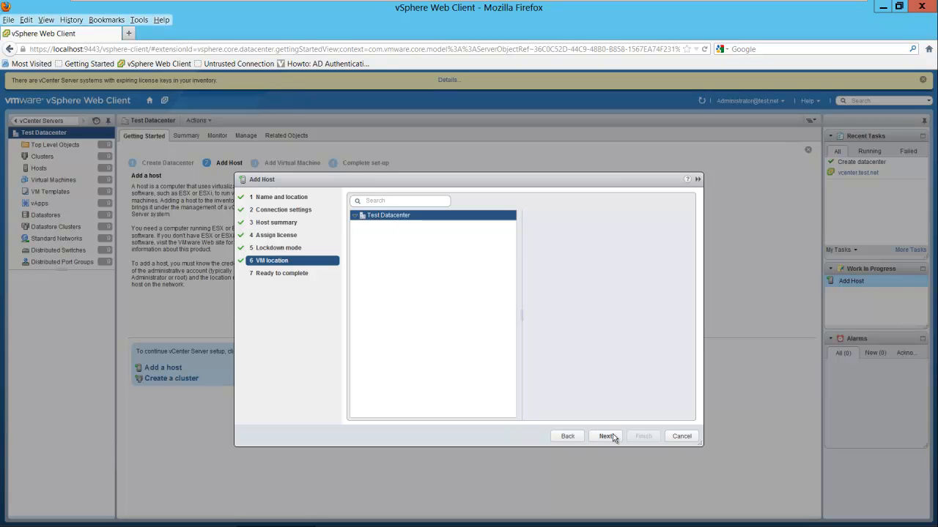
pyautogui.click(606, 437)
pyautogui.click(606, 437)
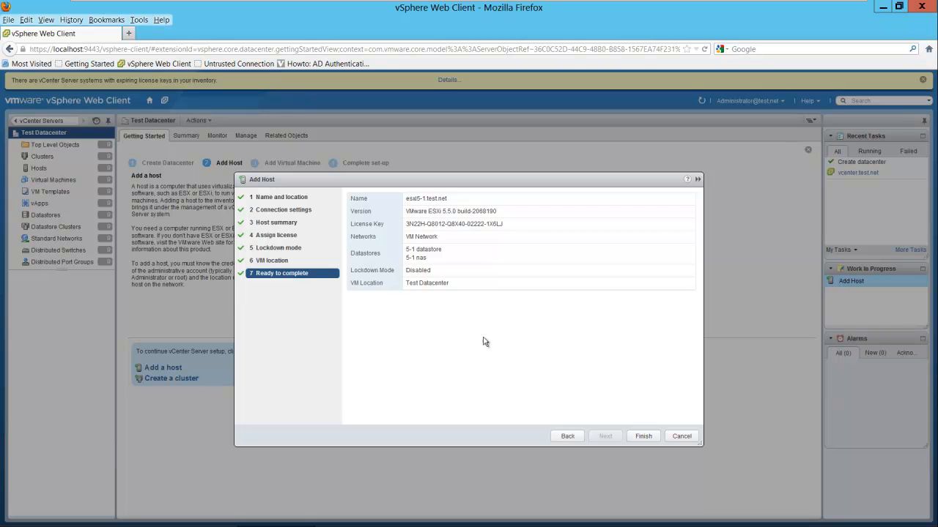
pyautogui.click(638, 436)
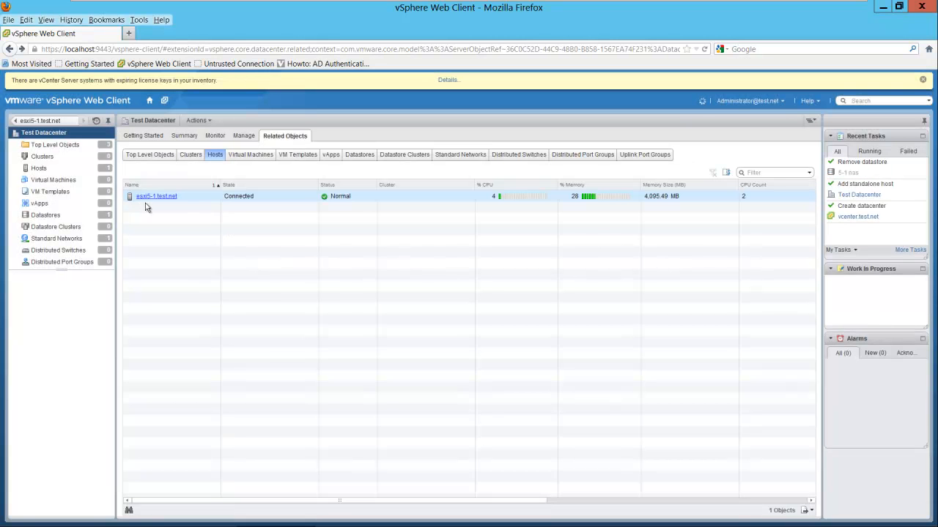
# - View Test Datacenter's Hosts list showing esxi5-1.test.net Connected, then expand Test Datacenter in the navigator
pyautogui.click(150, 206)
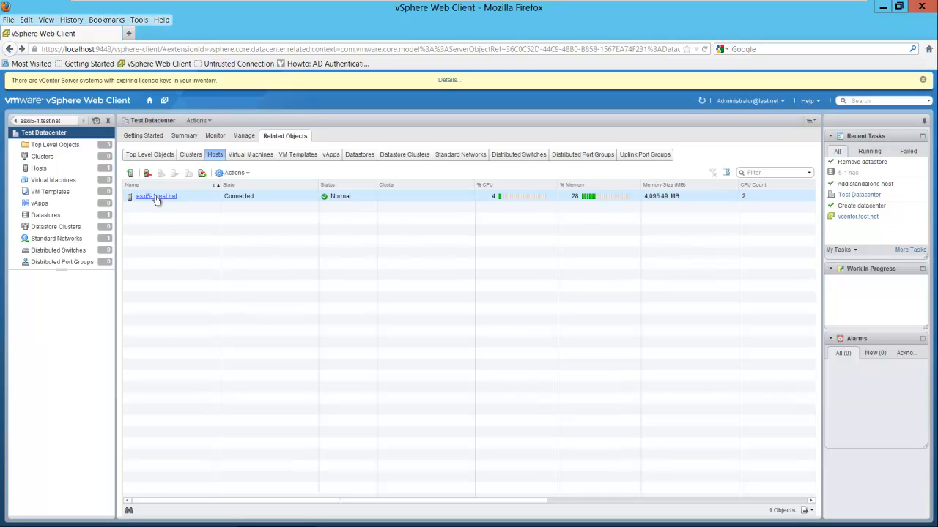
pyautogui.click(156, 197)
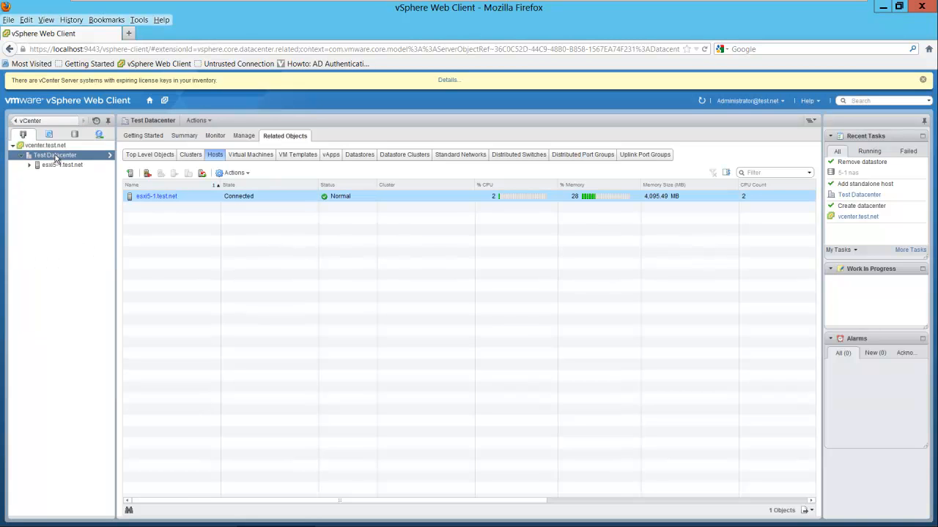
pyautogui.doubleClick(55, 158)
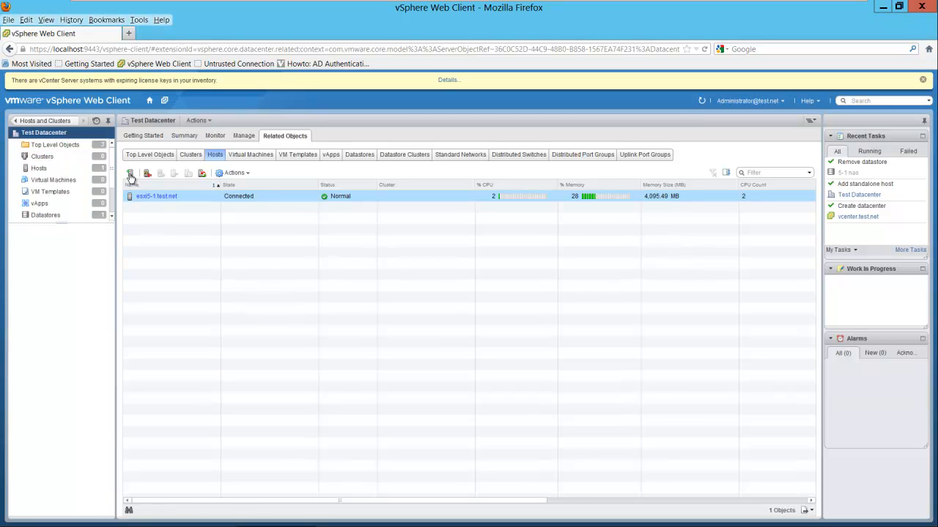
# - Enter host esxi5-2.test.net with root credentials and trust its certificate
pyautogui.click(130, 174)
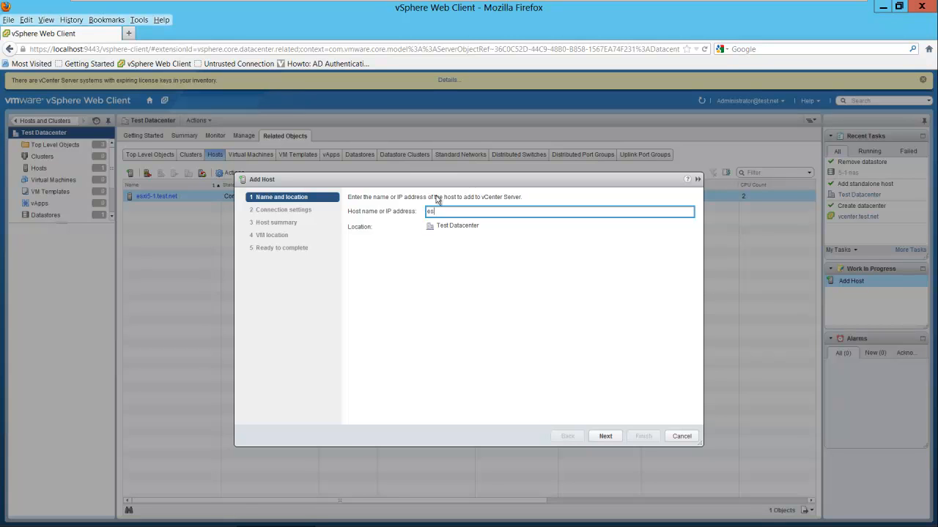
pyautogui.write('esxi5-2.test.net')
pyautogui.click(602, 435)
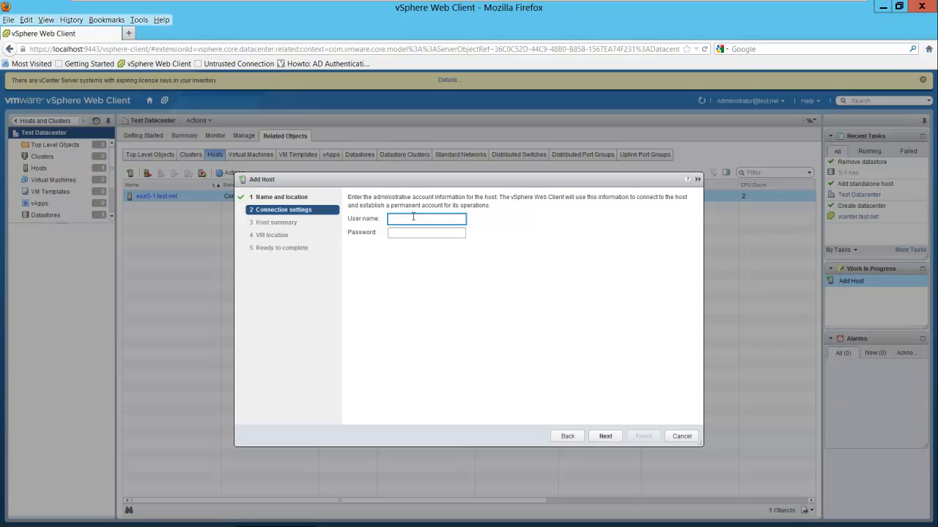
pyautogui.write('root')
pyautogui.press('Tab')
pyautogui.click(603, 436)
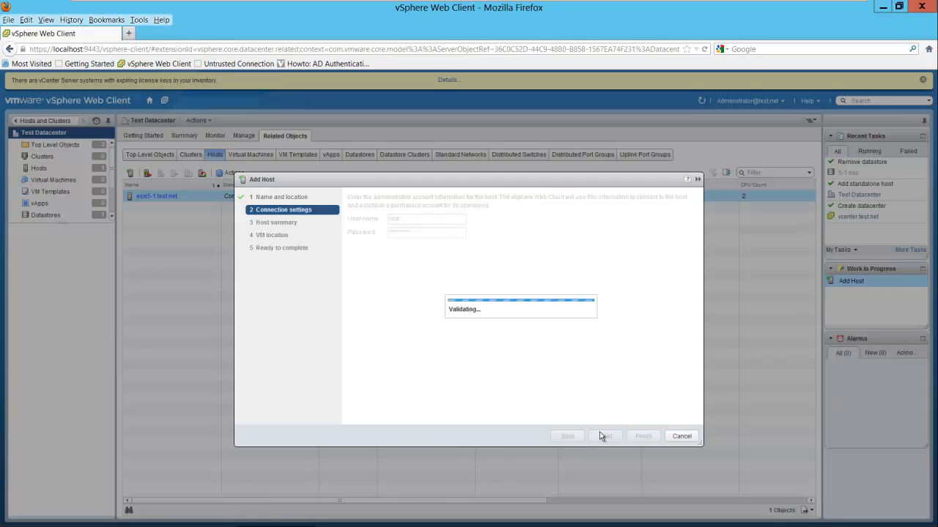
pyautogui.click(507, 373)
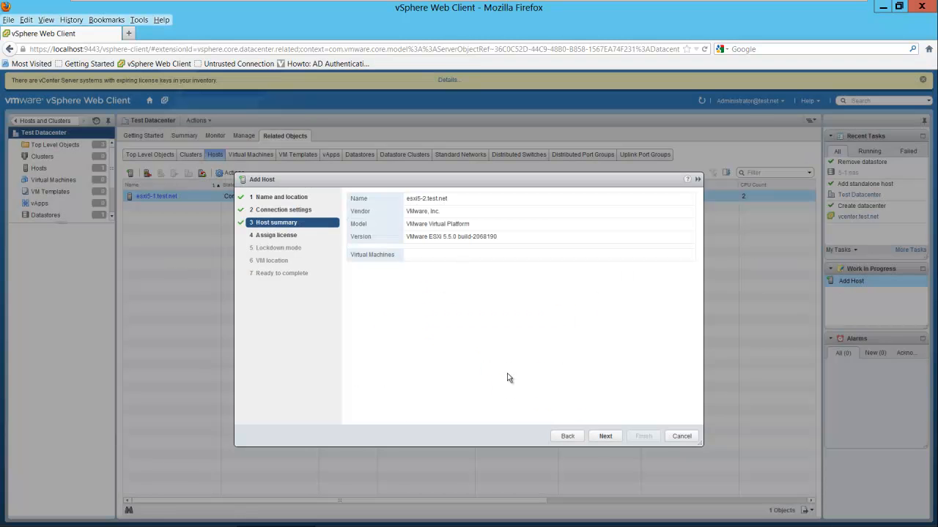
# - Keep the Enterprise Plus licence, lockdown mode off and Test Datacenter location, then finish
pyautogui.click(605, 438)
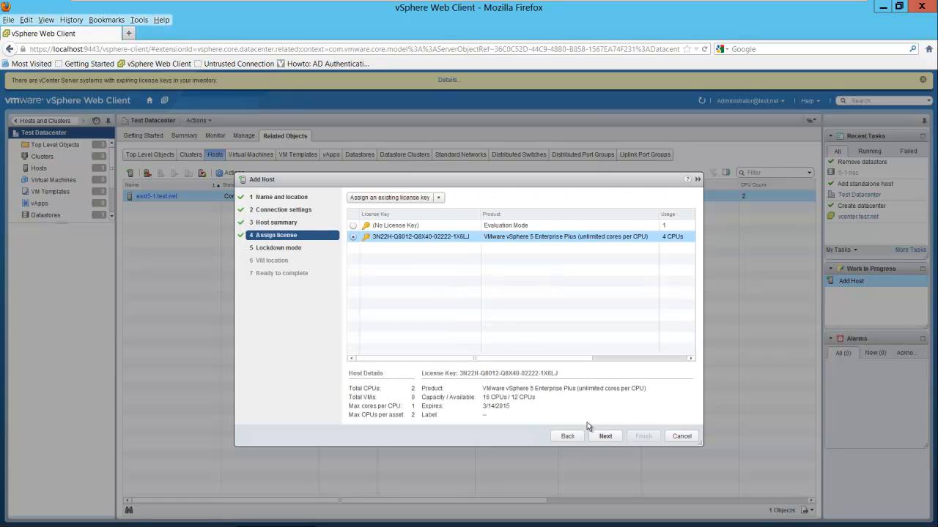
pyautogui.click(603, 437)
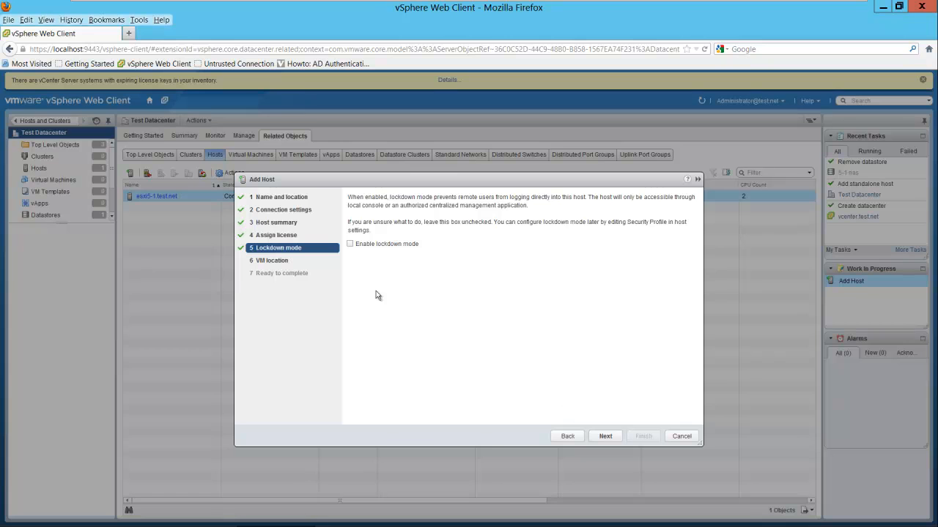
pyautogui.click(605, 435)
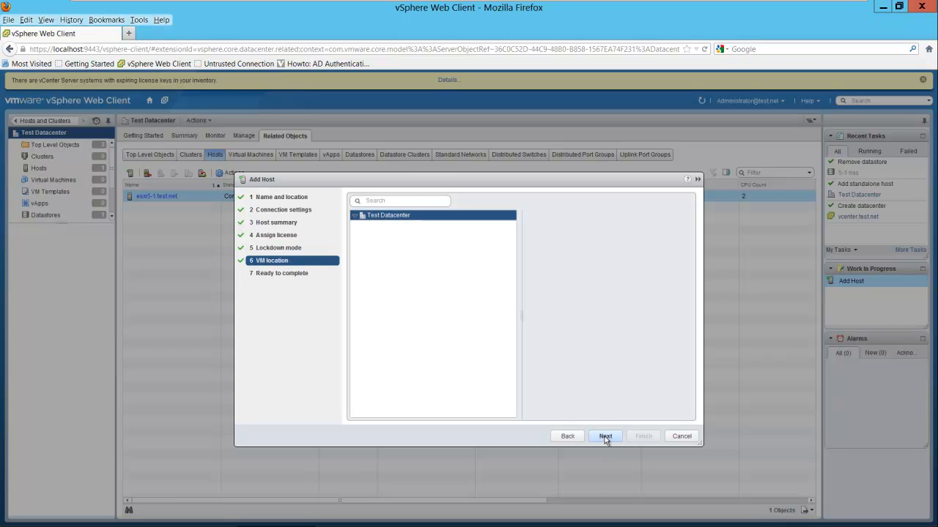
pyautogui.click(605, 436)
pyautogui.click(642, 437)
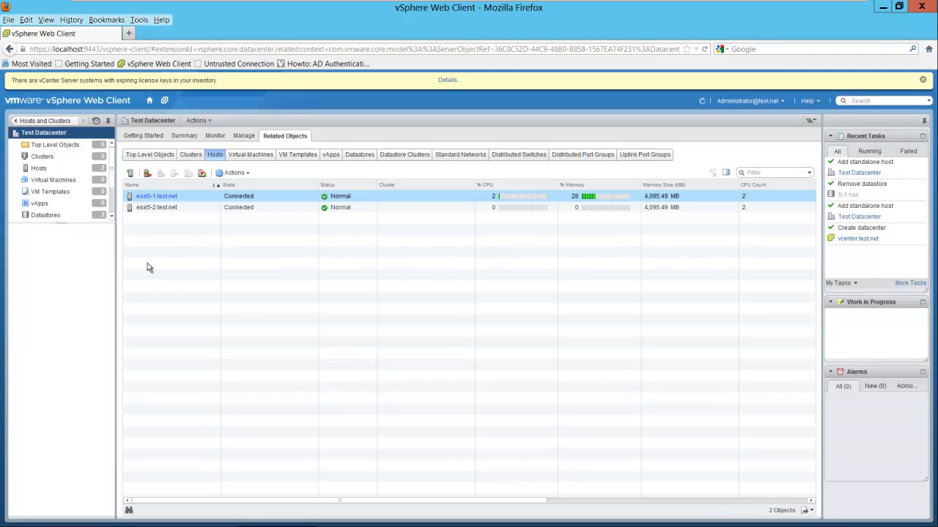
# - Select both esxi5-1.test.net and esxi5-2.test.net rows to confirm they're Connected and Normal
pyautogui.keyDown('shift'); pyautogui.click(161, 211); pyautogui.keyUp('shift')
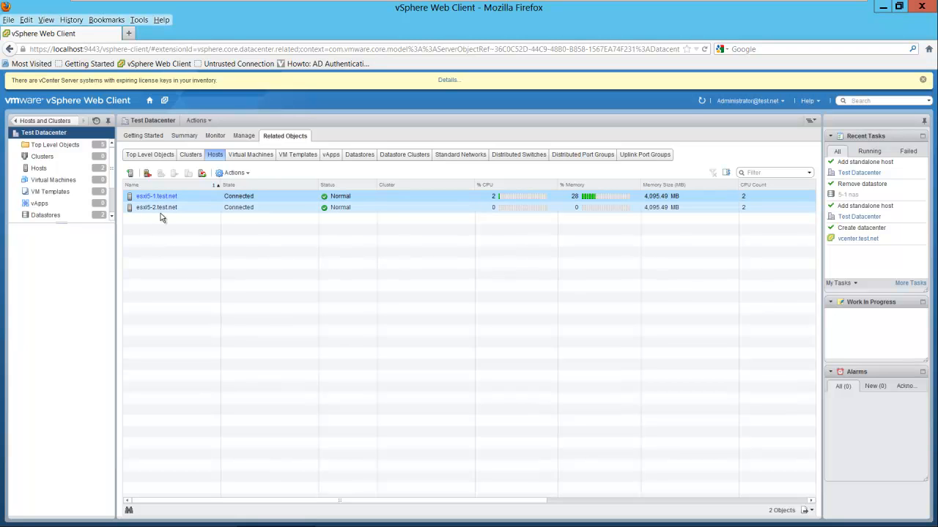